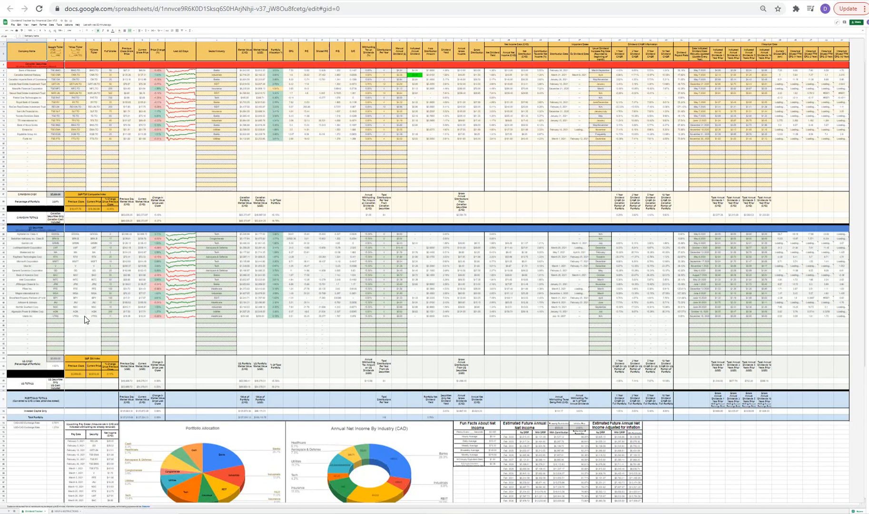
# - Look over the whole zoomed-out dividend tracker, and set the browser zoom to 100%
pyautogui.scroll(-3, 65, 362)
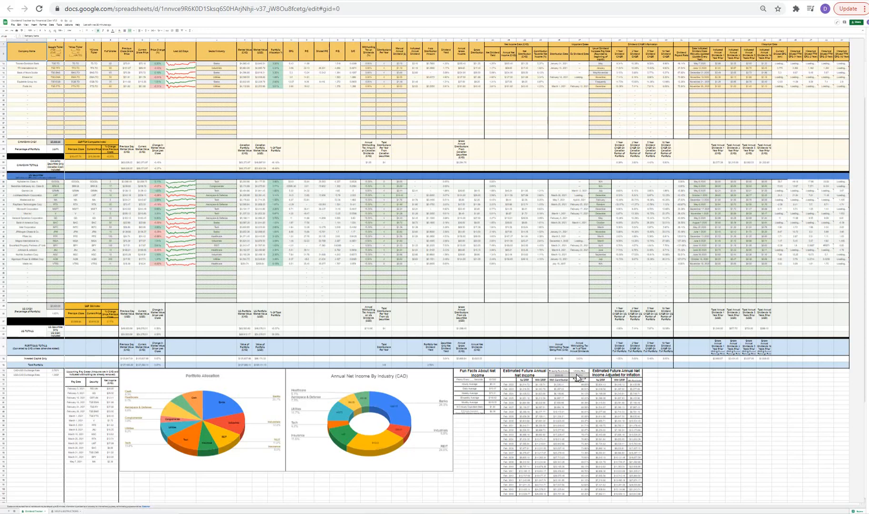
pyautogui.scroll(4, 575, 376)
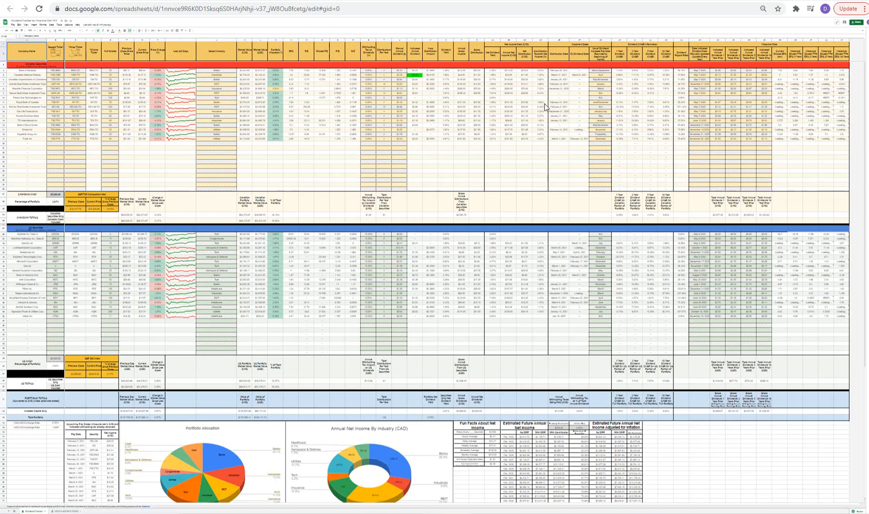
pyautogui.click(864, 7)
pyautogui.click(837, 109)
pyautogui.click(836, 110)
pyautogui.click(836, 110)
pyautogui.click(837, 109)
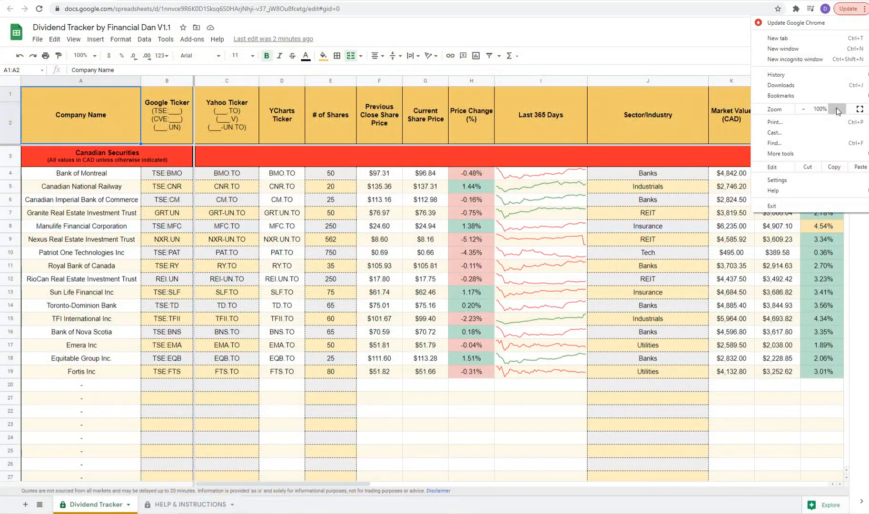
pyautogui.click(171, 84)
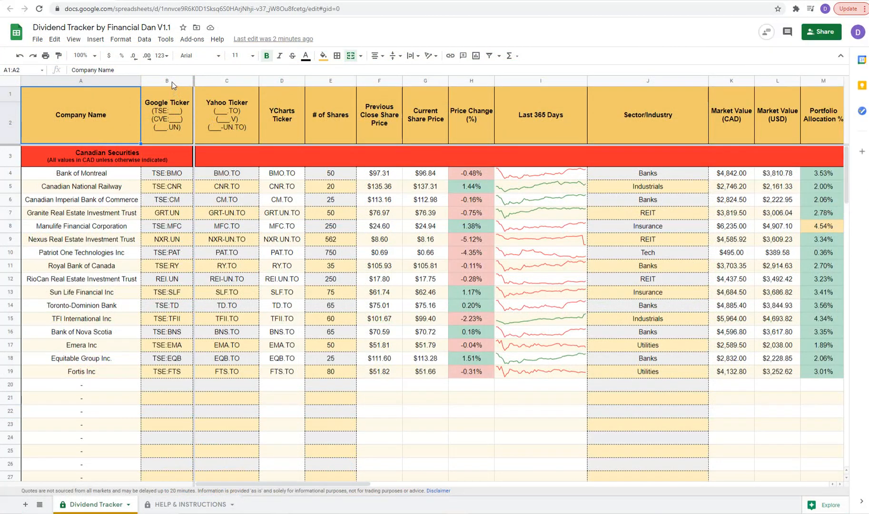
# - Compare the Google Ticker and Yahoo Ticker columns across the Canadian and US securities sections
pyautogui.click(172, 82)
pyautogui.click(234, 82)
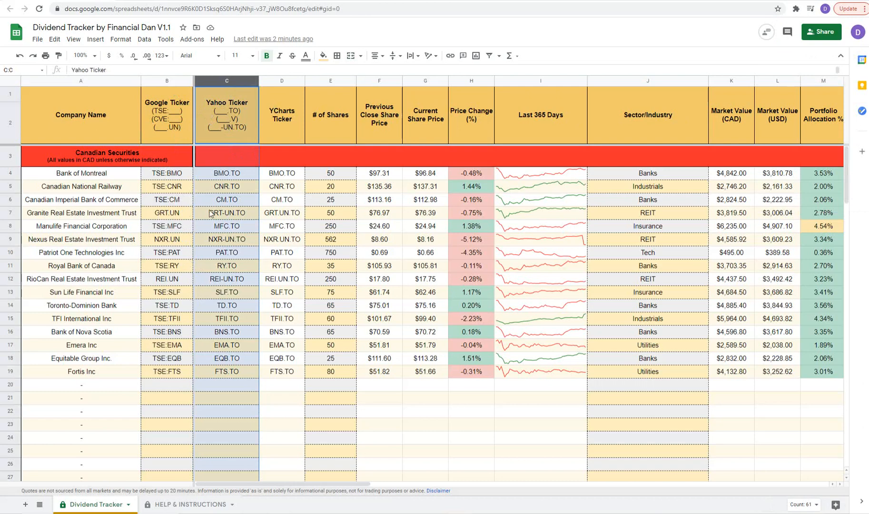
pyautogui.scroll(-10, 186, 252)
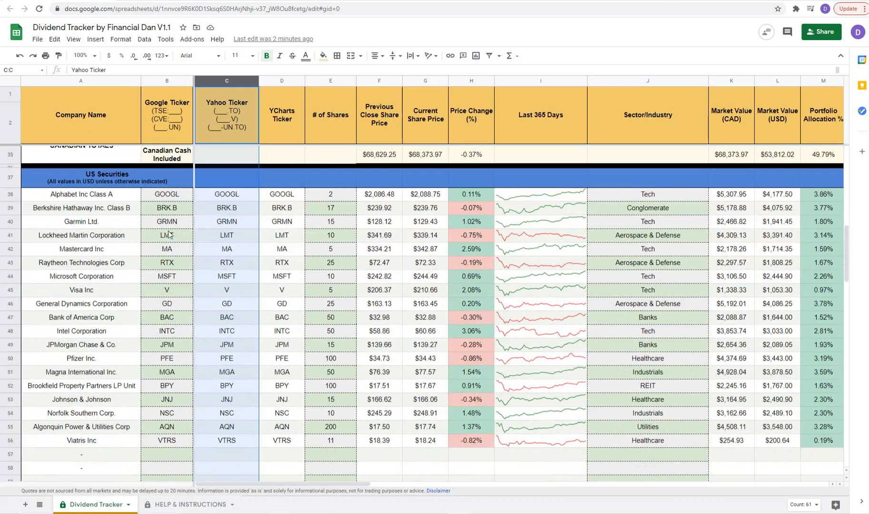
pyautogui.click(162, 82)
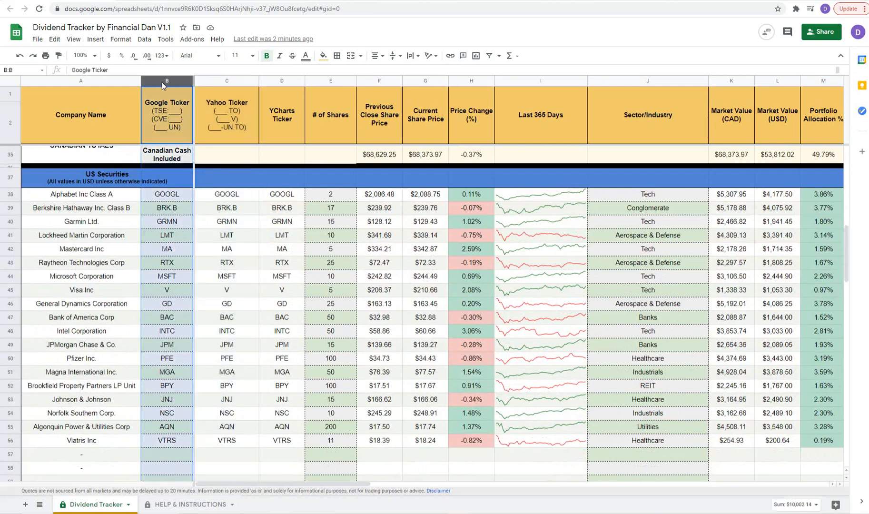
pyautogui.scroll(10, 171, 247)
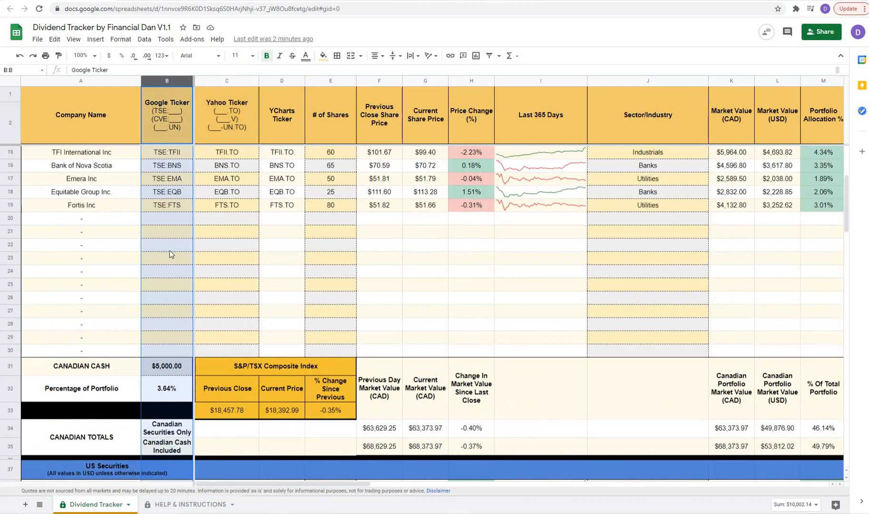
# - Examine the ticker formats for Canadian stocks and REITs under Google Ticker and Yahoo Ticker, including the Bank of Montreal and RioCan rows
pyautogui.click(168, 109)
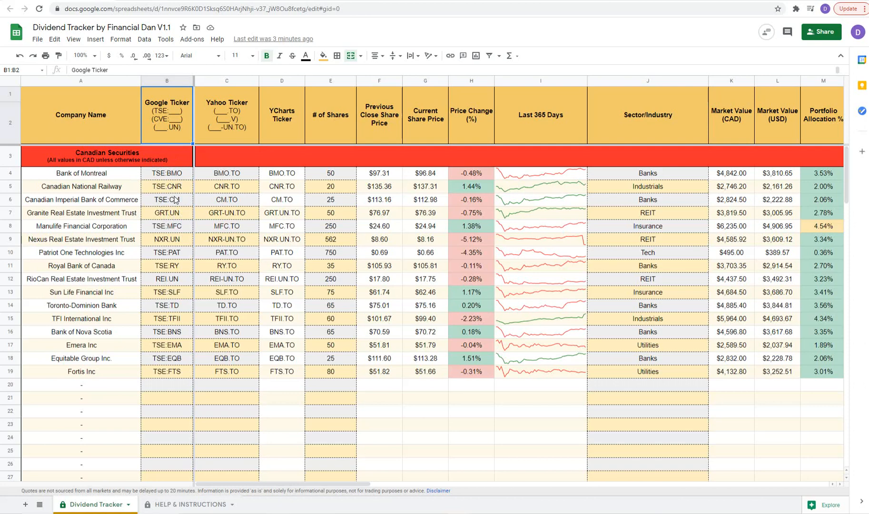
pyautogui.scroll(-1, 161, 232)
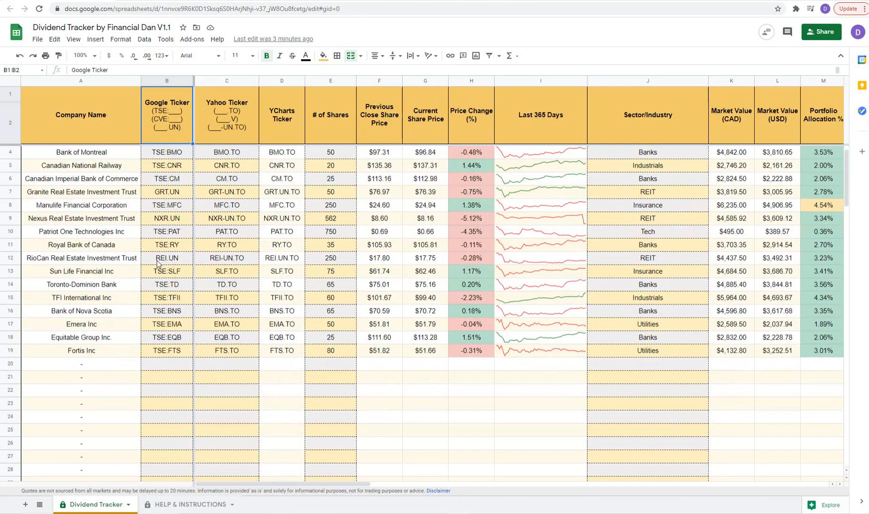
pyautogui.moveTo(157, 264); pyautogui.dragTo(116, 266)
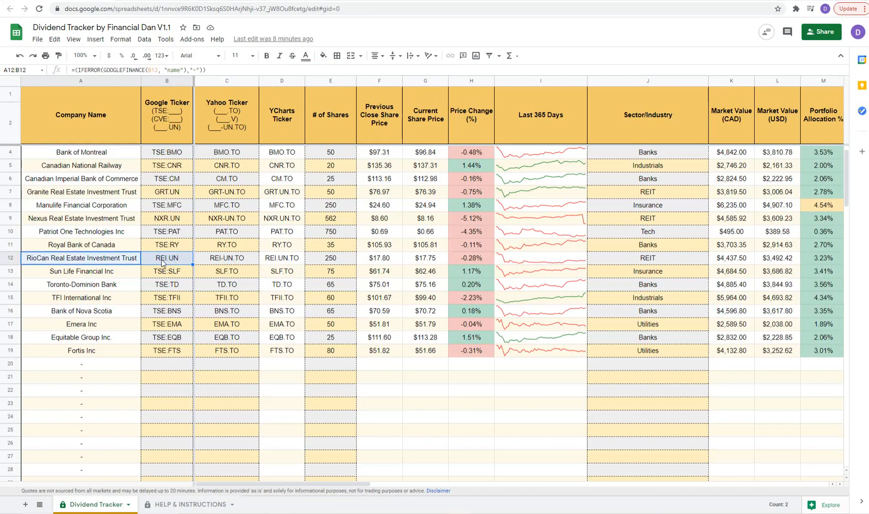
pyautogui.scroll(1, 223, 181)
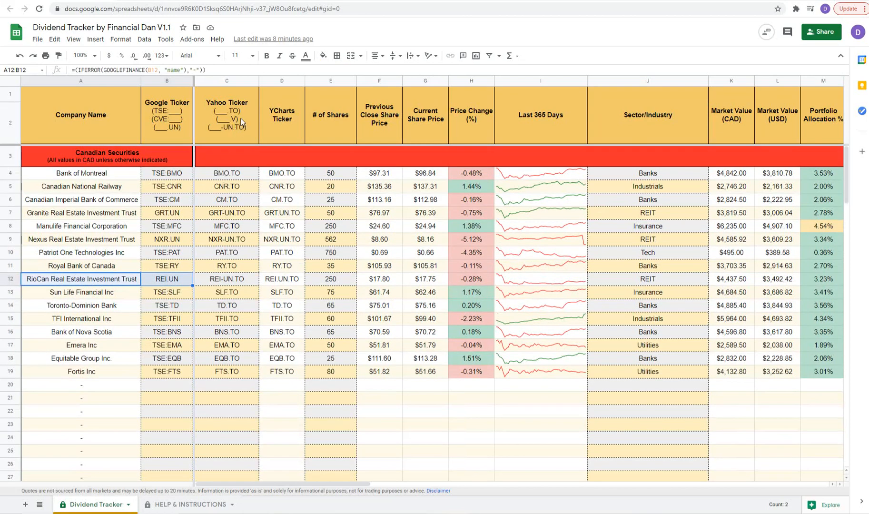
pyautogui.click(226, 103)
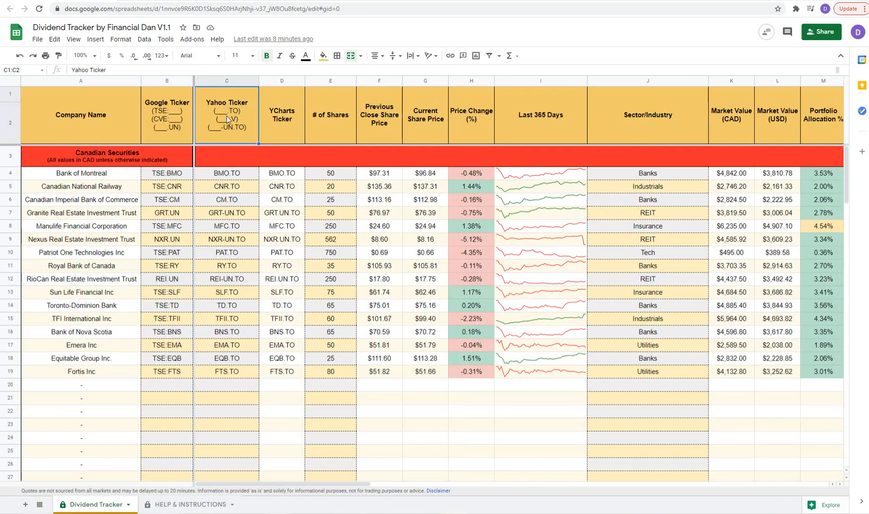
pyautogui.click(220, 179)
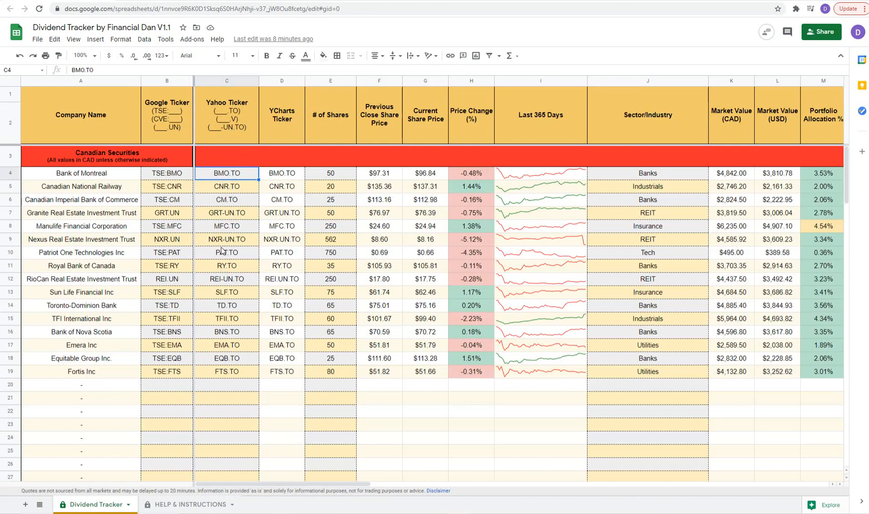
pyautogui.click(220, 281)
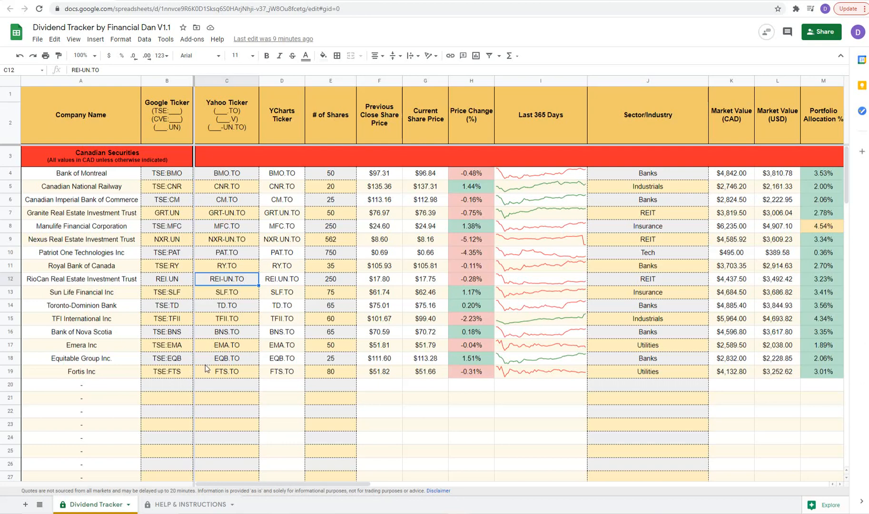
# - Add a holding in the first empty Canadian row with Google ticker TSE:ACO.X and Yahoo ticker ACO.X.TO
pyautogui.click(159, 387)
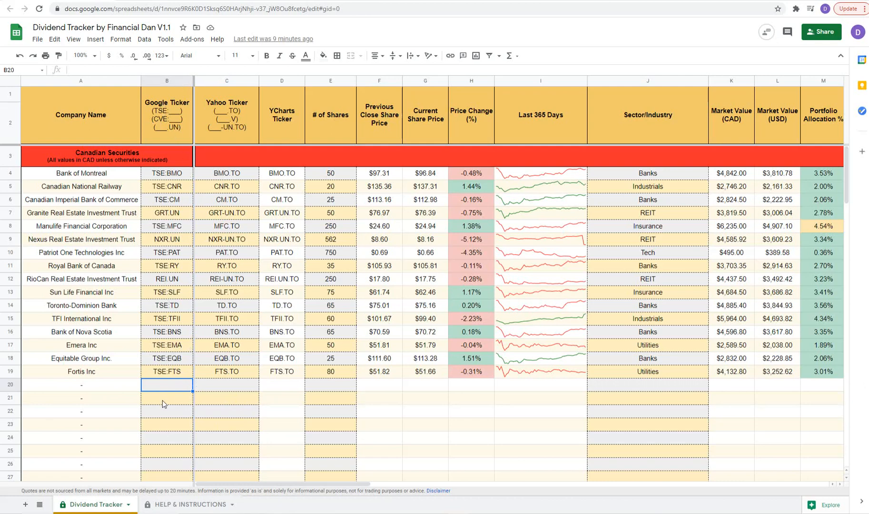
pyautogui.write('TSE:ACO.X')
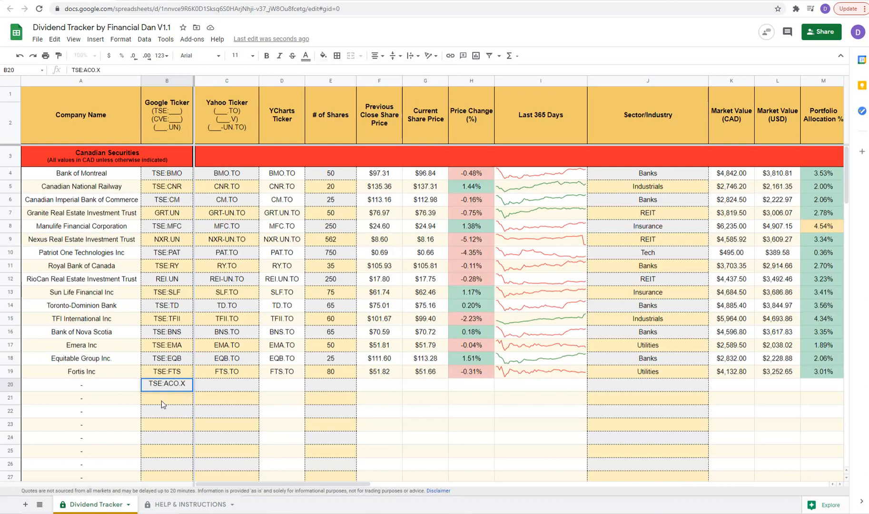
pyautogui.press('Return')
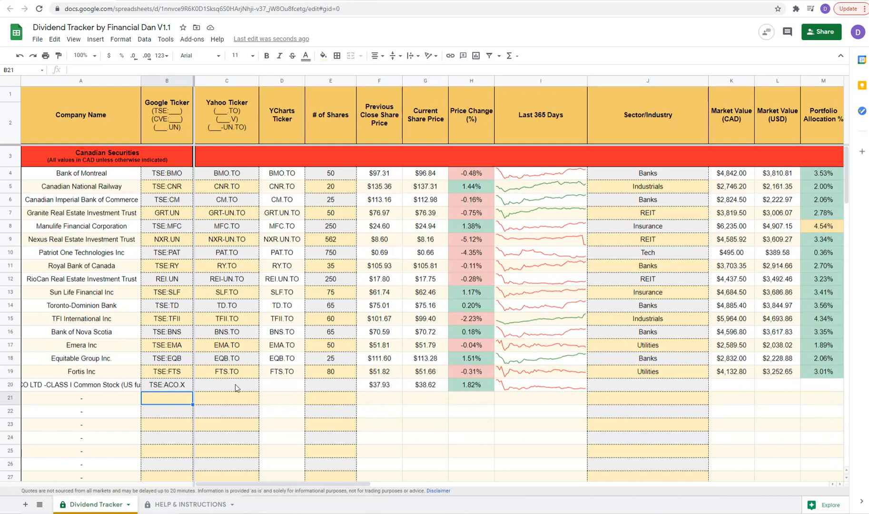
pyautogui.click(224, 390)
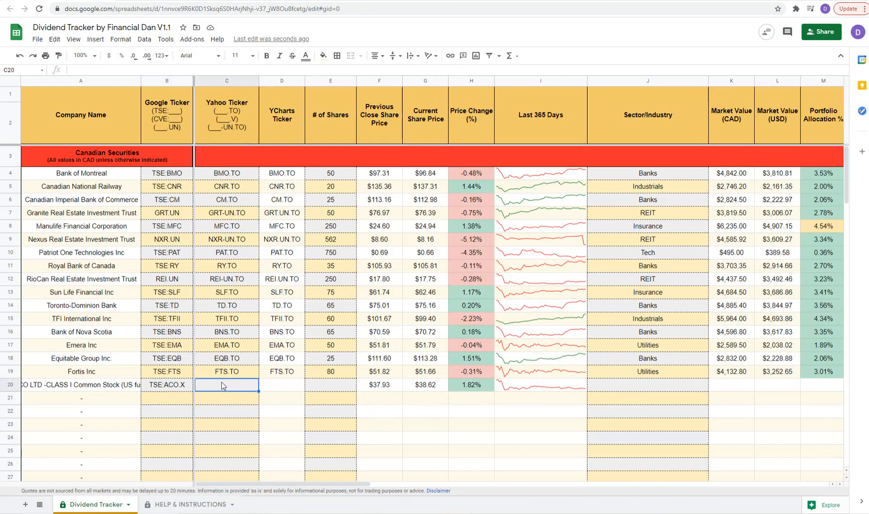
pyautogui.write('ACO.X.TO')
pyautogui.press('Return')
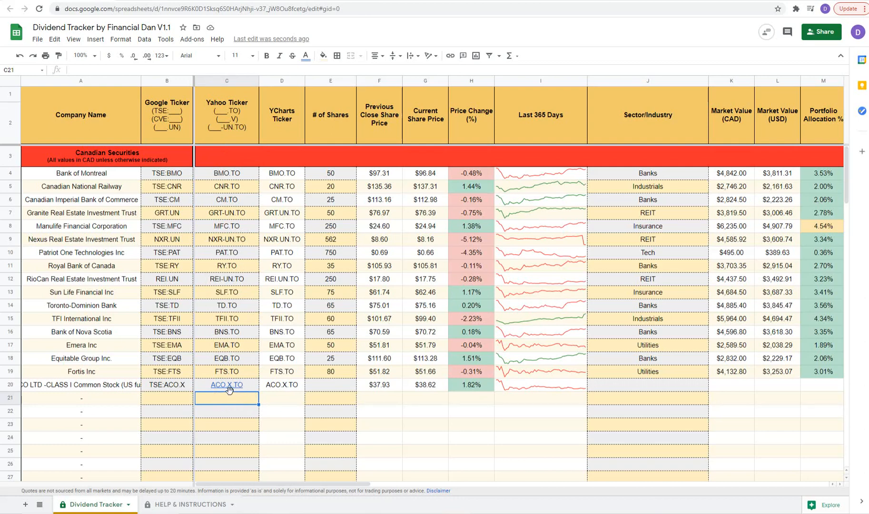
# - Remove the hyperlink from the ACO.X.TO Yahoo ticker cell
pyautogui.moveTo(235, 388)
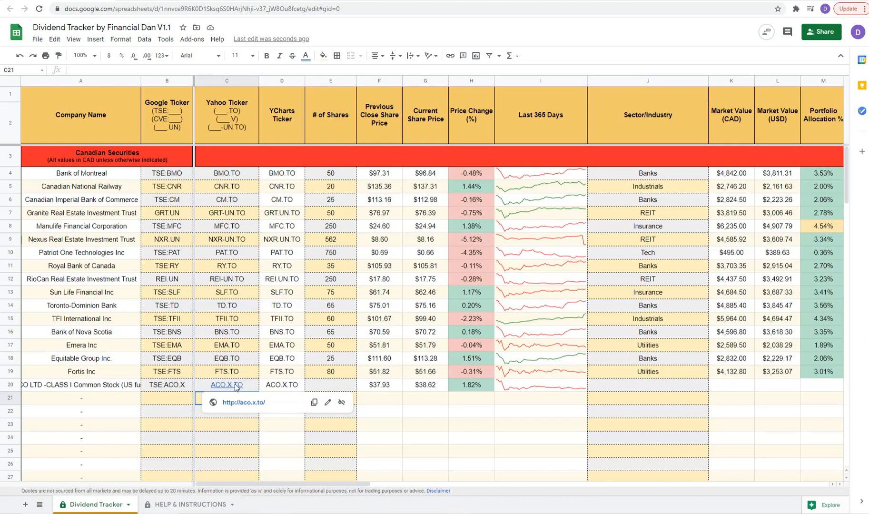
pyautogui.rightClick(236, 387)
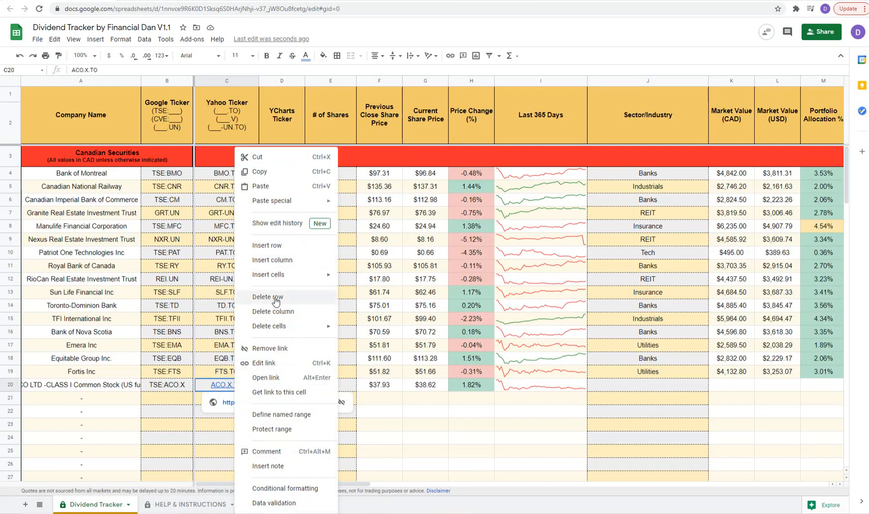
pyautogui.click(286, 349)
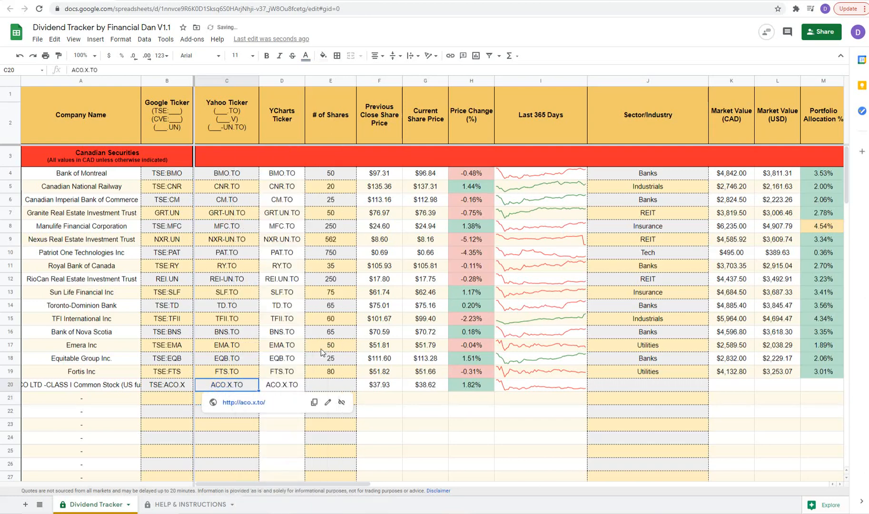
pyautogui.click(229, 400)
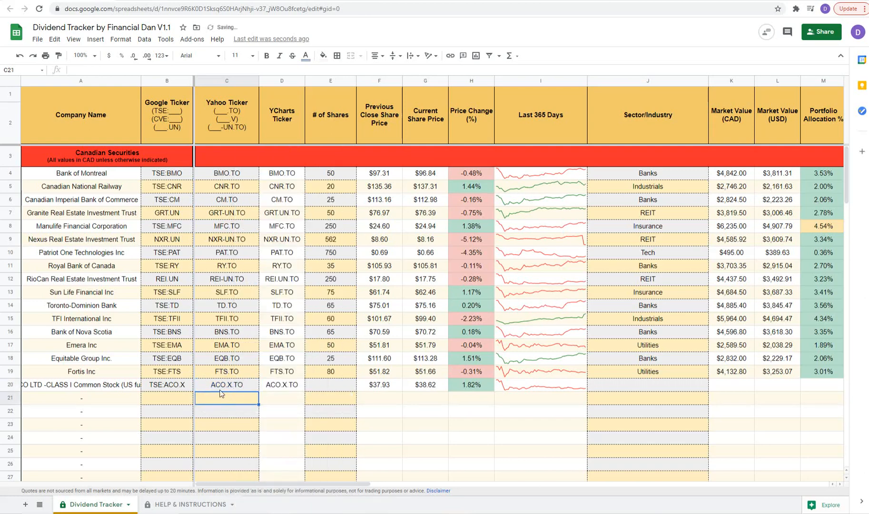
# - Set the number of shares for the TSE:ACO.X holding to 100
pyautogui.click(313, 389)
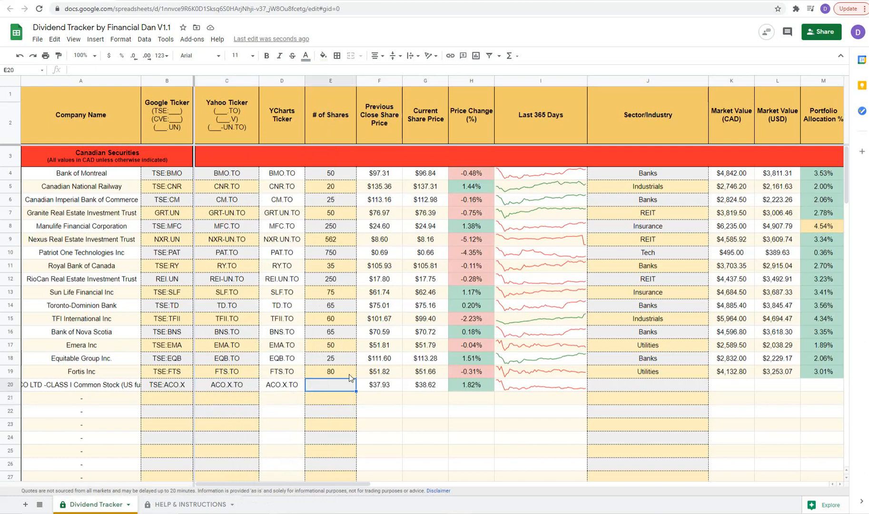
pyautogui.write('100')
pyautogui.press('Return')
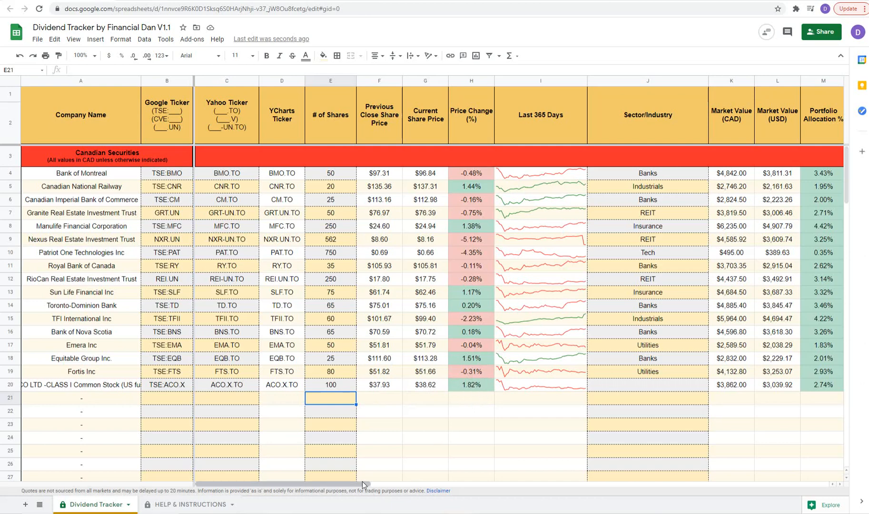
# - Set the Sector/Industry of the TSE:ACO.X holding to Utilities
pyautogui.moveTo(369, 481); pyautogui.dragTo(391, 481)
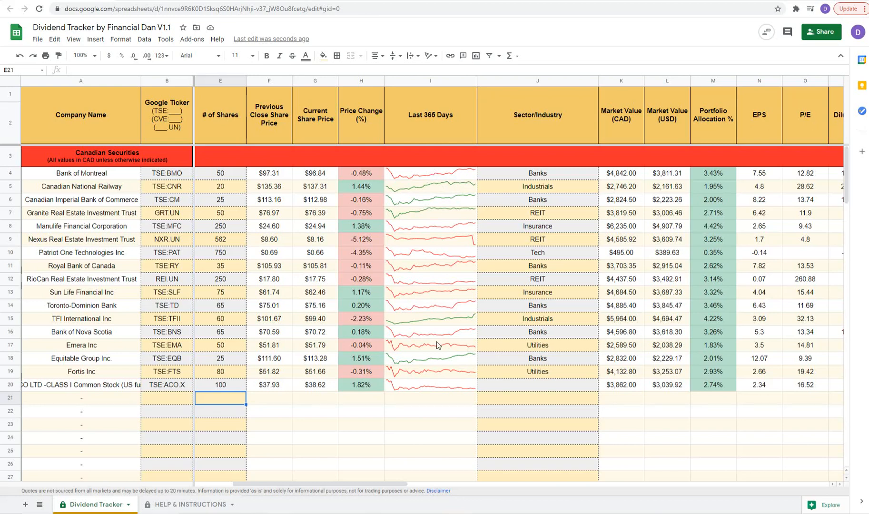
pyautogui.moveTo(364, 486); pyautogui.dragTo(379, 487)
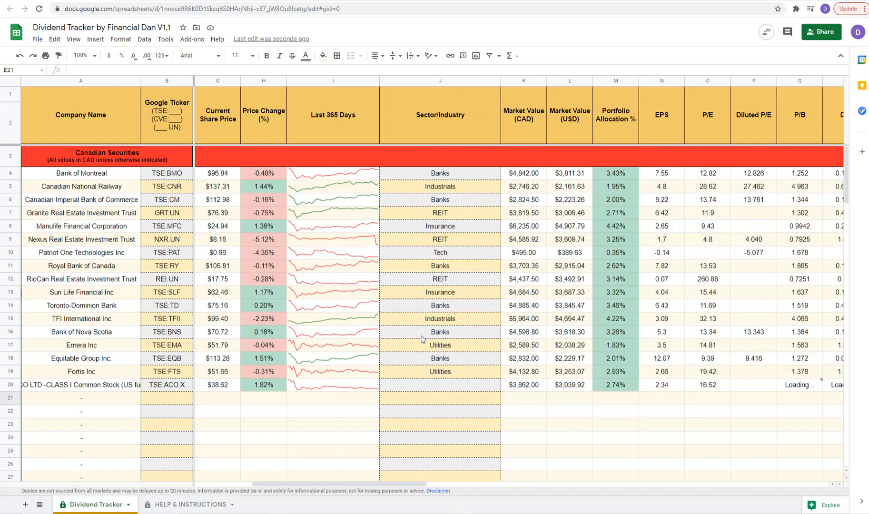
pyautogui.click(443, 385)
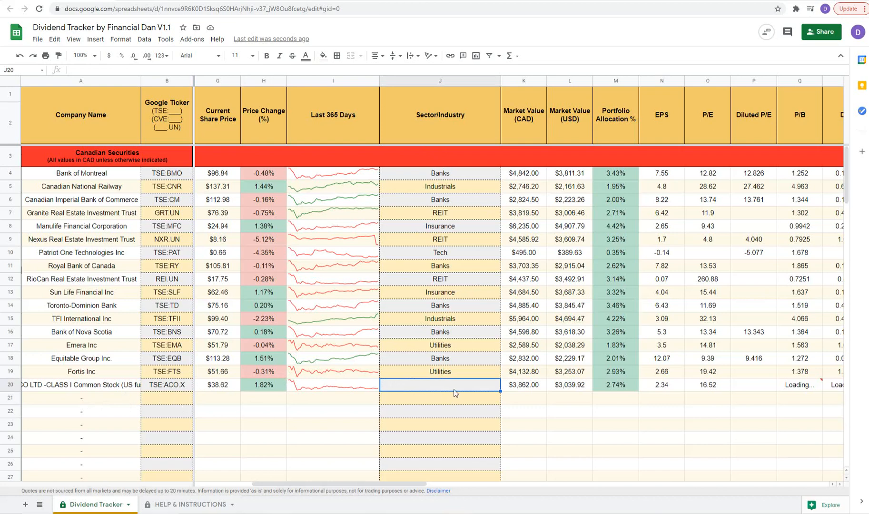
pyautogui.write('Utilities')
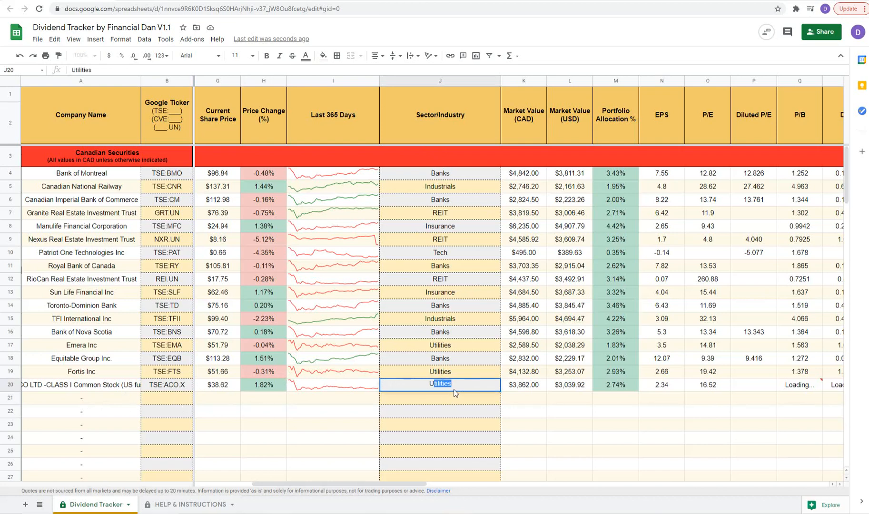
pyautogui.press('Return')
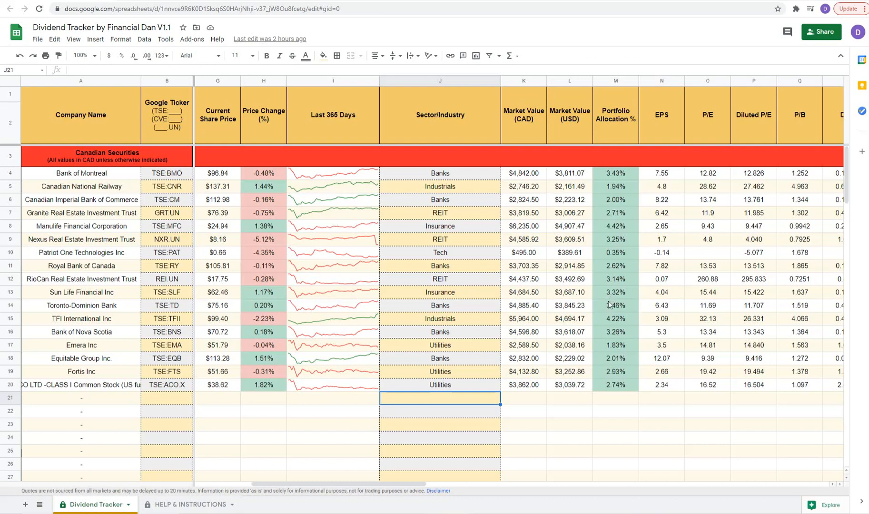
# - Locate the Canadian cash amount and the US cash amount below their respective securities lists
pyautogui.moveTo(402, 484); pyautogui.dragTo(293, 486)
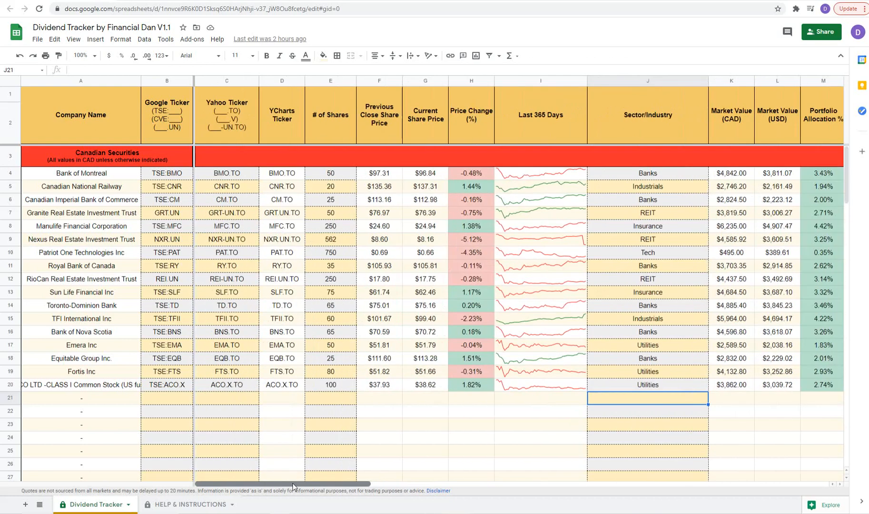
pyautogui.scroll(-4, 183, 388)
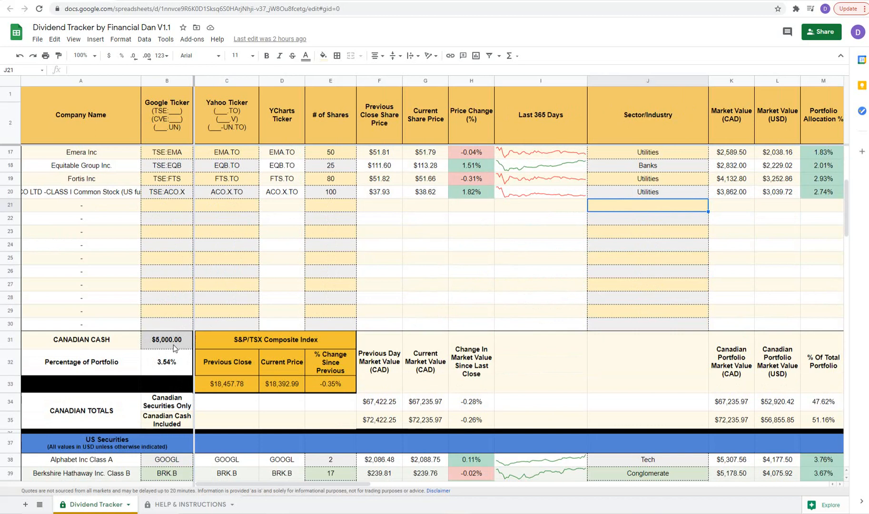
pyautogui.click(174, 347)
pyautogui.scroll(-5, 145, 372)
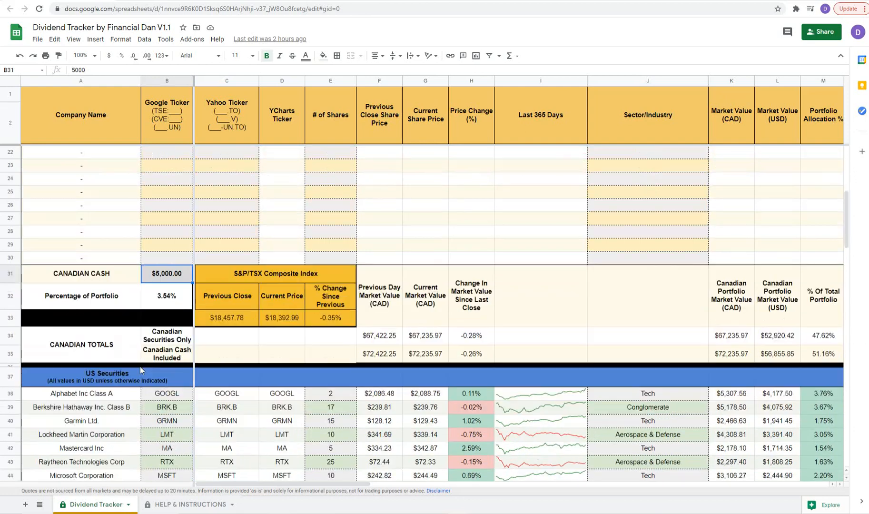
pyautogui.scroll(-4, 145, 371)
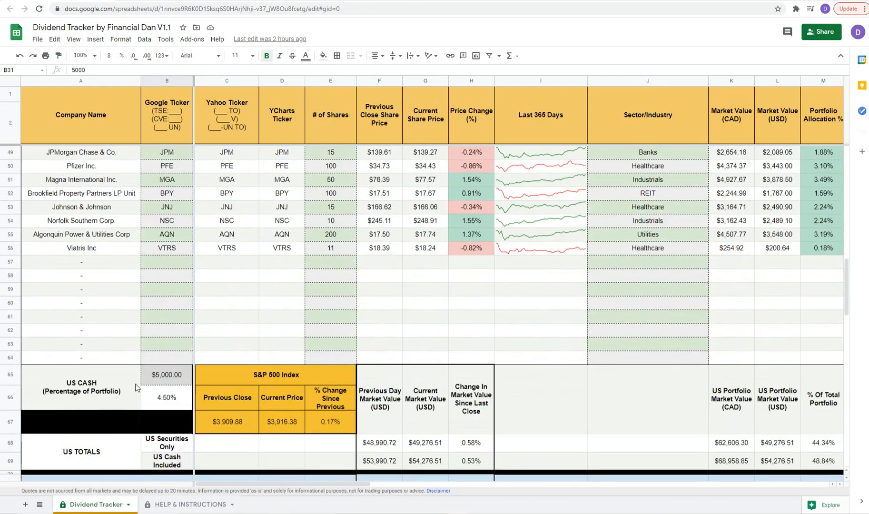
# - Check the US cash amount cell and examine the valuation ratio and dividend columns of the Canadian securities
pyautogui.click(165, 380)
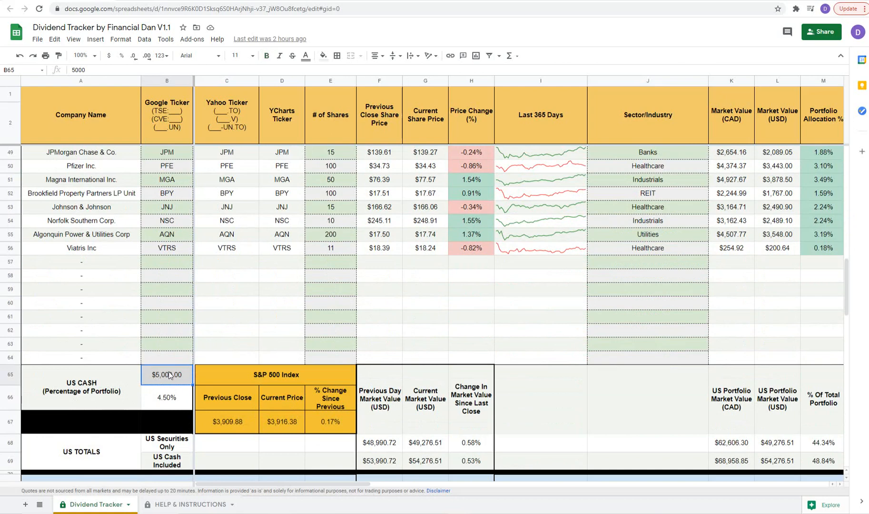
pyautogui.scroll(12, 172, 380)
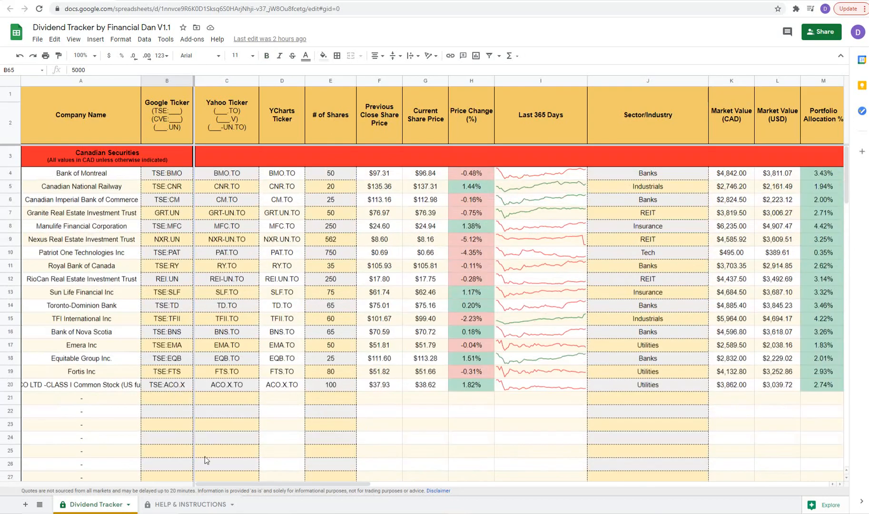
pyautogui.moveTo(224, 482); pyautogui.dragTo(310, 489)
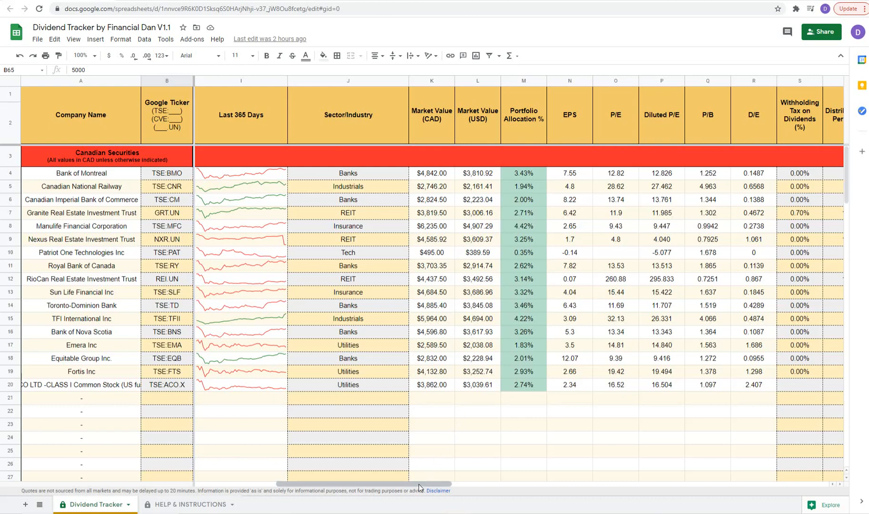
pyautogui.moveTo(419, 488); pyautogui.dragTo(481, 488)
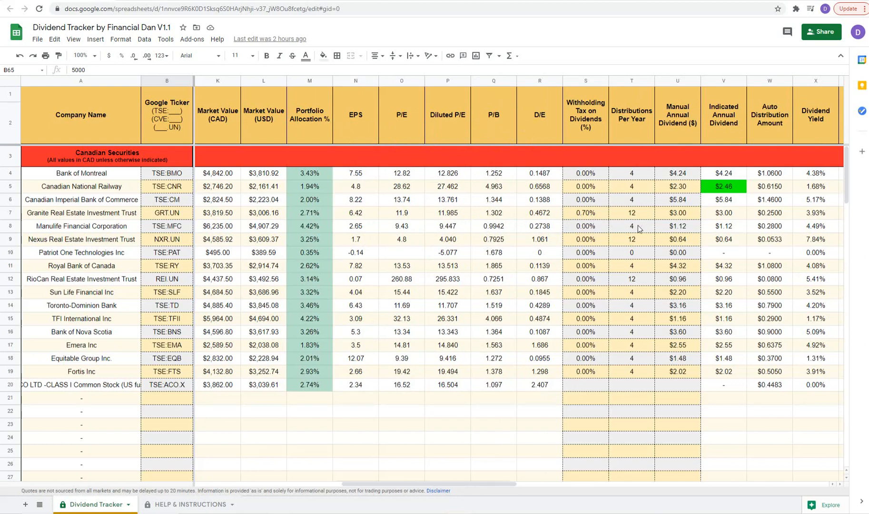
pyautogui.moveTo(393, 484); pyautogui.dragTo(421, 483)
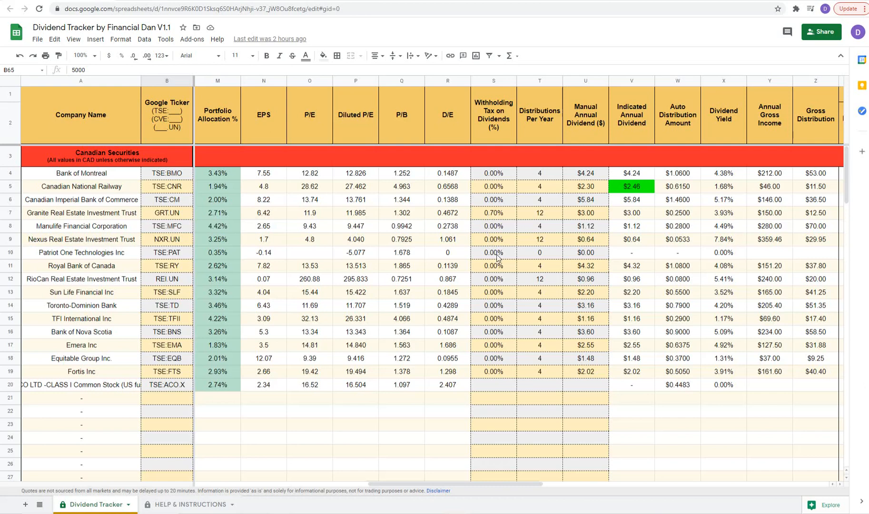
pyautogui.scroll(-5, 498, 257)
pyautogui.scroll(-4, 497, 258)
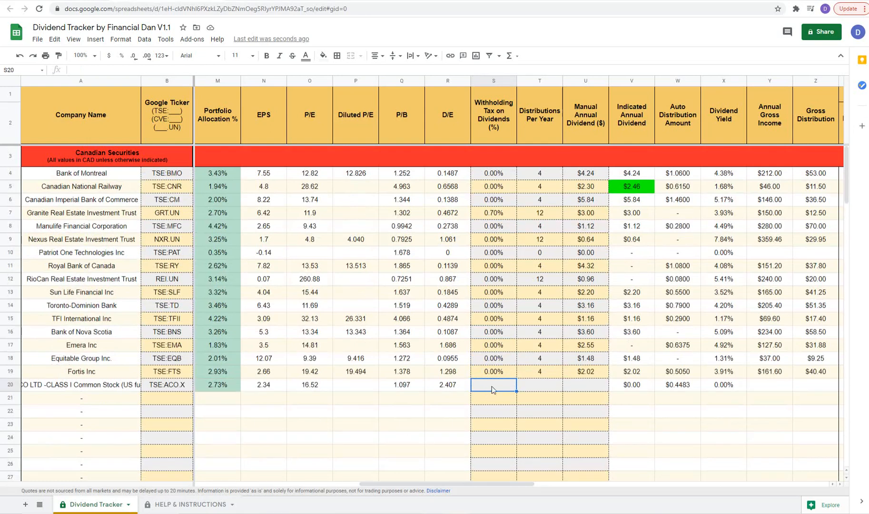
# - Set the TSE:ACO.X holding's Withholding Tax on Dividends to 0% and its Distributions Per Year to 4
pyautogui.write('0')
pyautogui.press('Return')
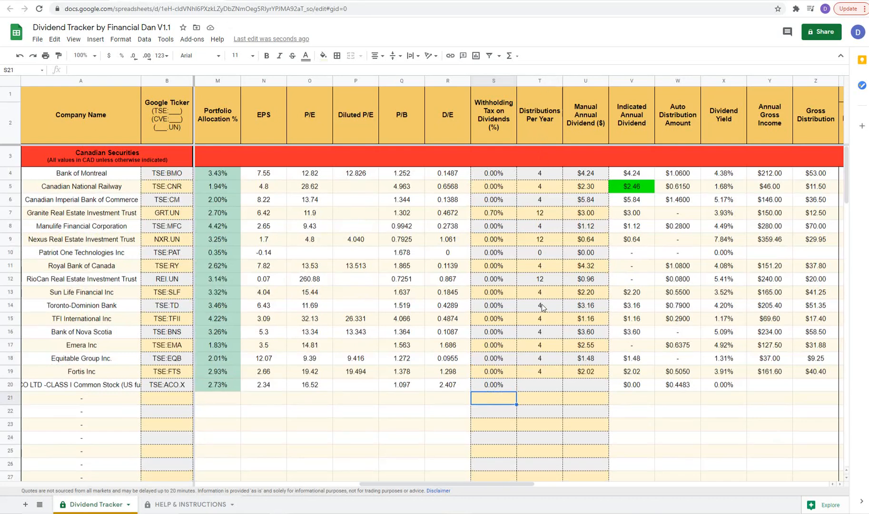
pyautogui.click(541, 384)
pyautogui.write('4')
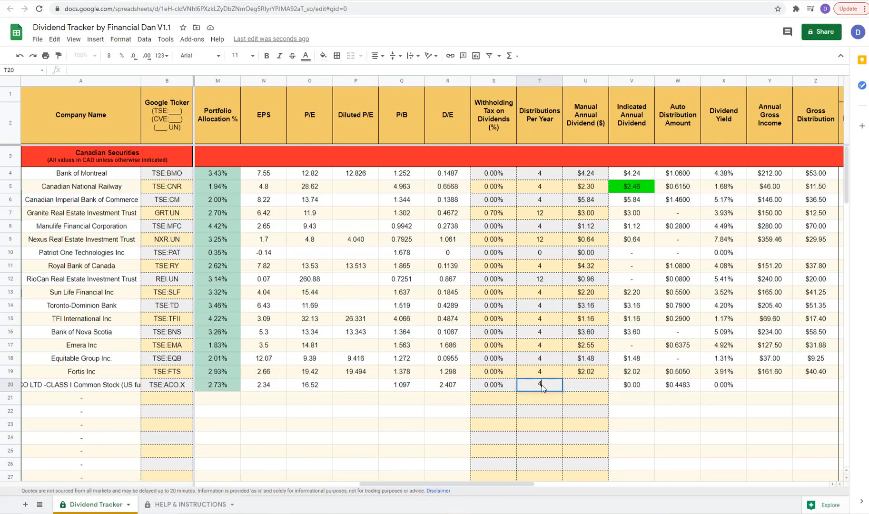
pyautogui.press('Return')
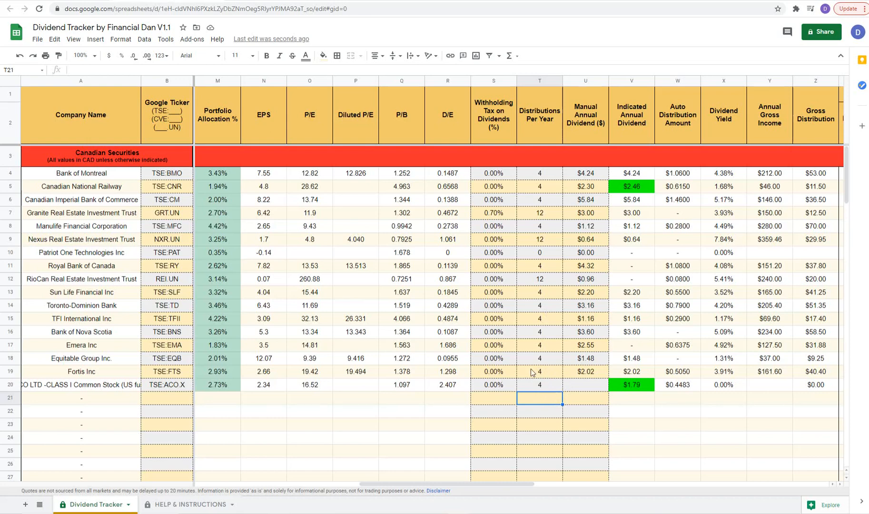
# - Switch to the Morningstar dividends page for ACO.X, check the payout dates for 2020, 2019 and 2018, and return to the tracker
pyautogui.click(276, 1)
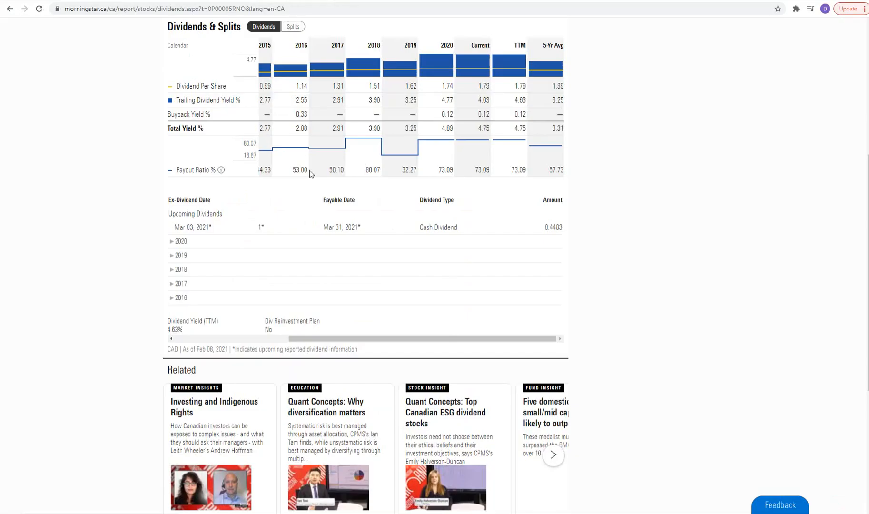
pyautogui.scroll(5, 486, 246)
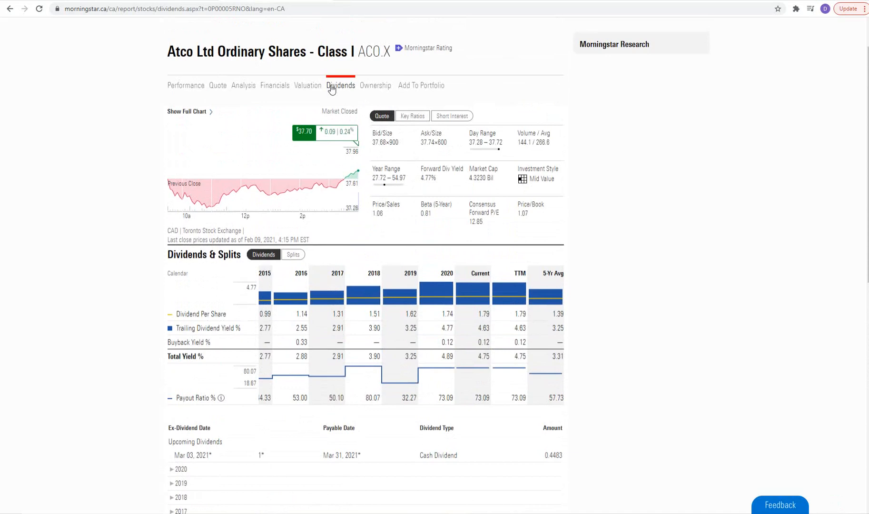
pyautogui.scroll(-3, 389, 210)
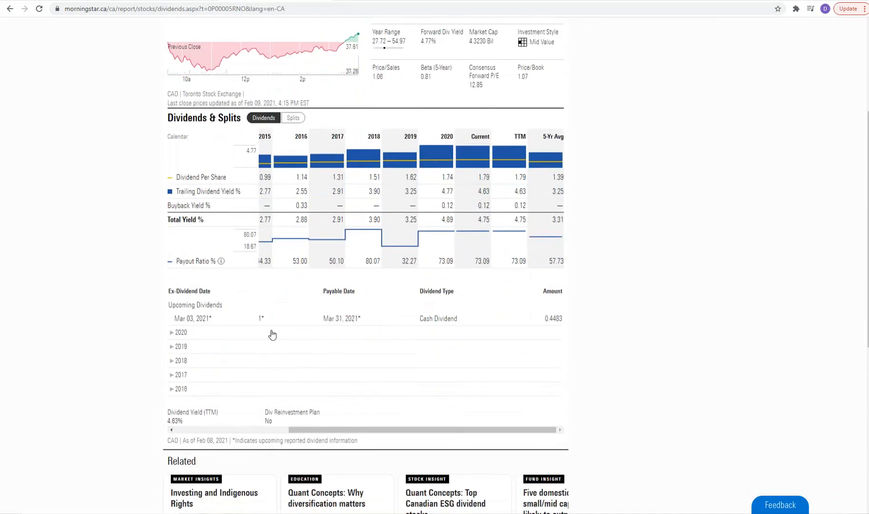
pyautogui.click(195, 333)
pyautogui.click(195, 404)
pyautogui.scroll(-1, 182, 434)
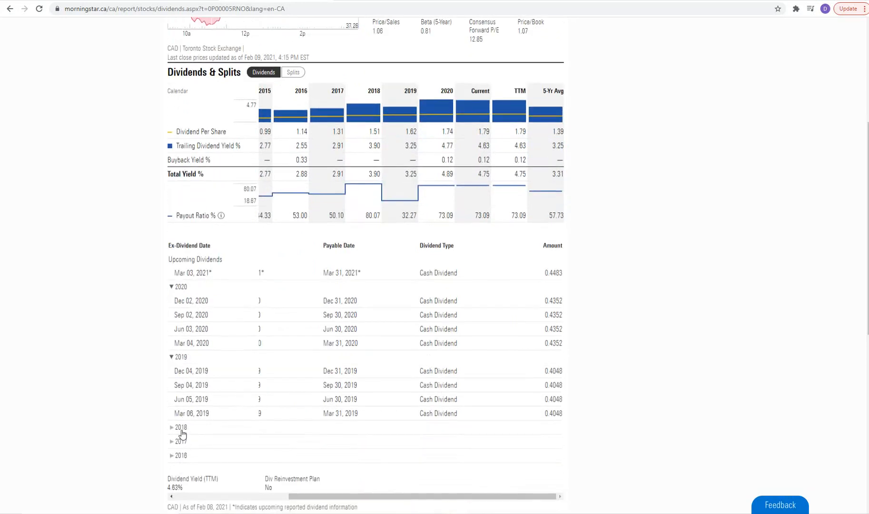
pyautogui.click(182, 430)
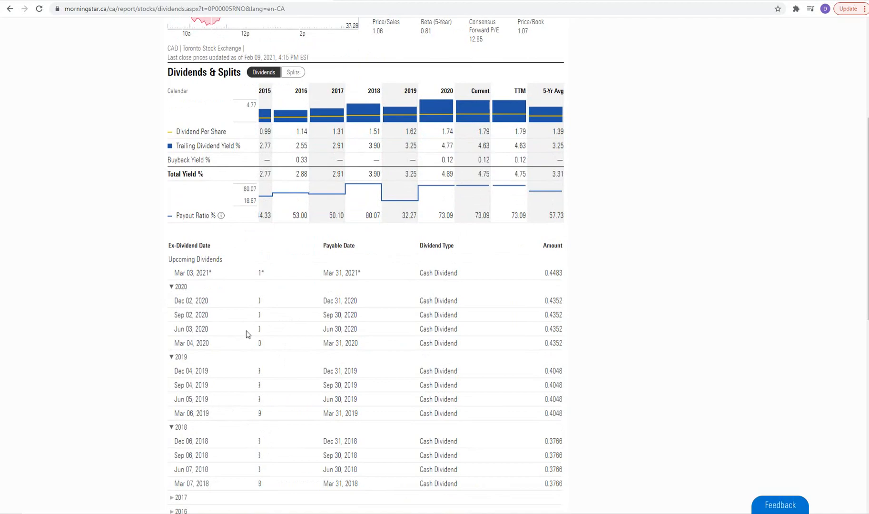
pyautogui.click(287, 1)
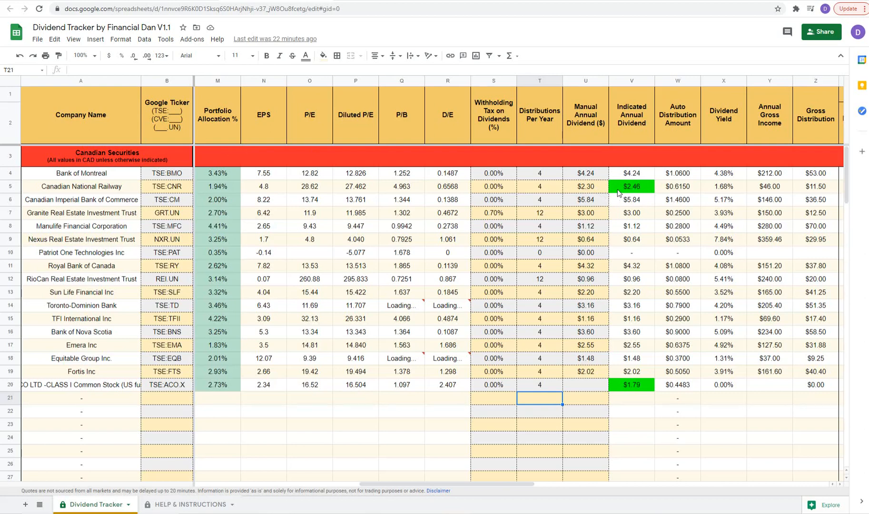
# - Try a Manual Annual Dividend of 2.5 for Canadian National Railway
pyautogui.click(589, 191)
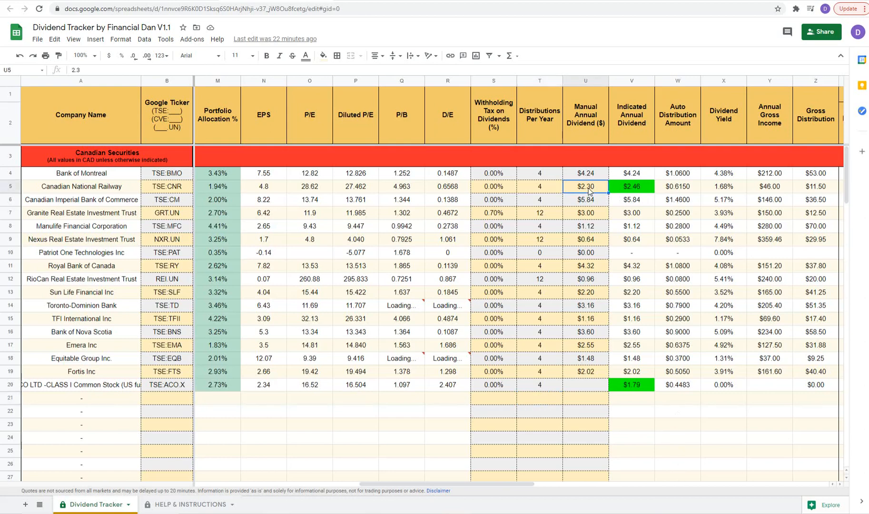
pyautogui.write('2.5')
pyautogui.press('Return')
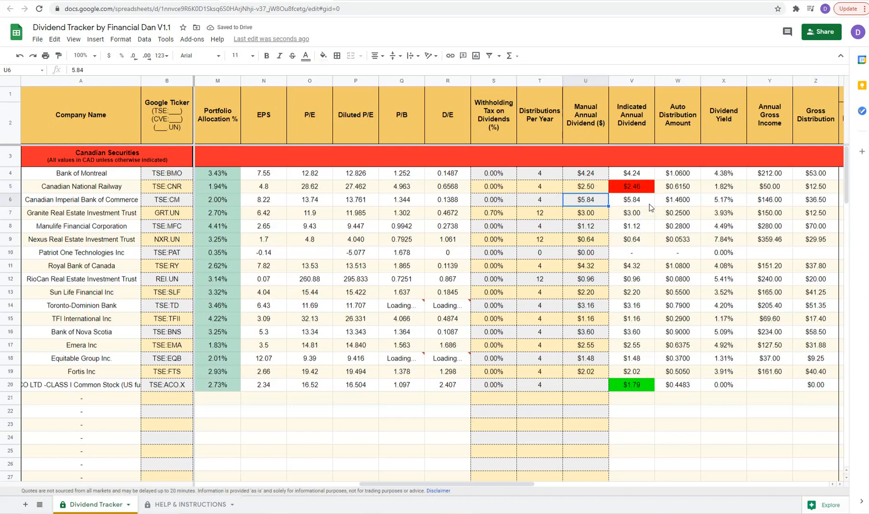
# - Set the Manual Annual Dividend of Canadian National Railway to 2.46, matching its Indicated Annual Dividend
pyautogui.click(595, 185)
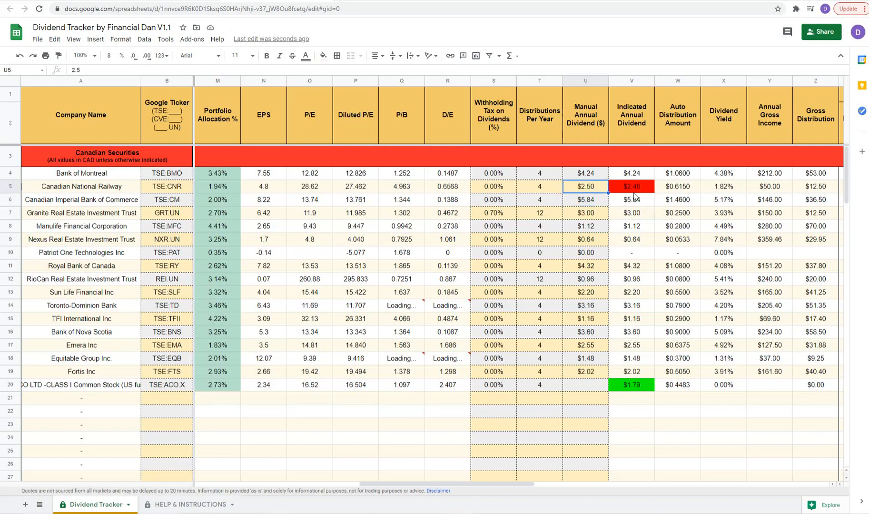
pyautogui.write('2.46')
pyautogui.press('Return')
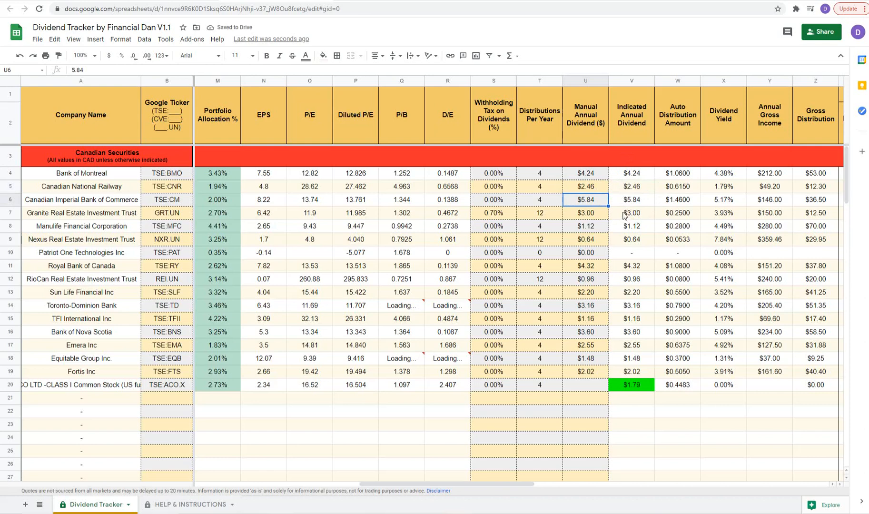
# - Set the Manual Annual Dividend of the TSE:ACO.X holding to 1.79
pyautogui.click(593, 384)
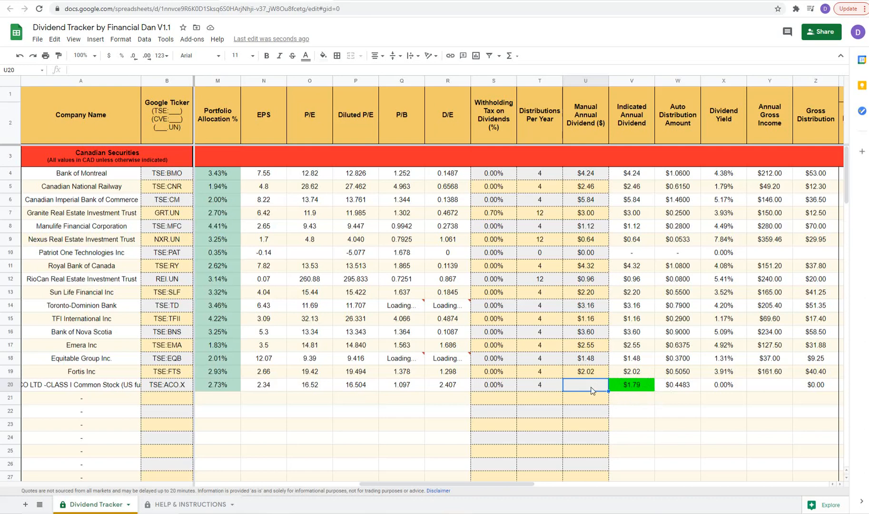
pyautogui.write('1.79')
pyautogui.press('Return')
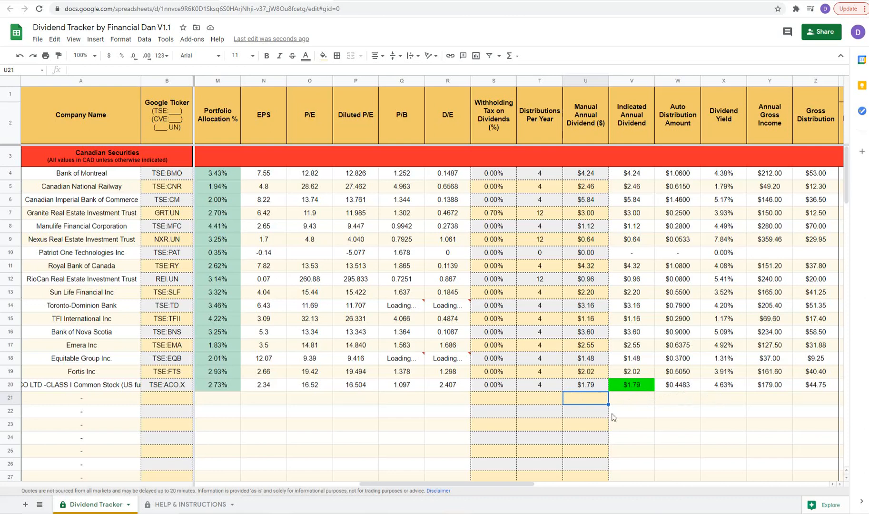
# - Open the Calculator and multiply the ACO.X distribution amount of 0.4483 by 4 payments per year
pyautogui.press('XF86Calculator')
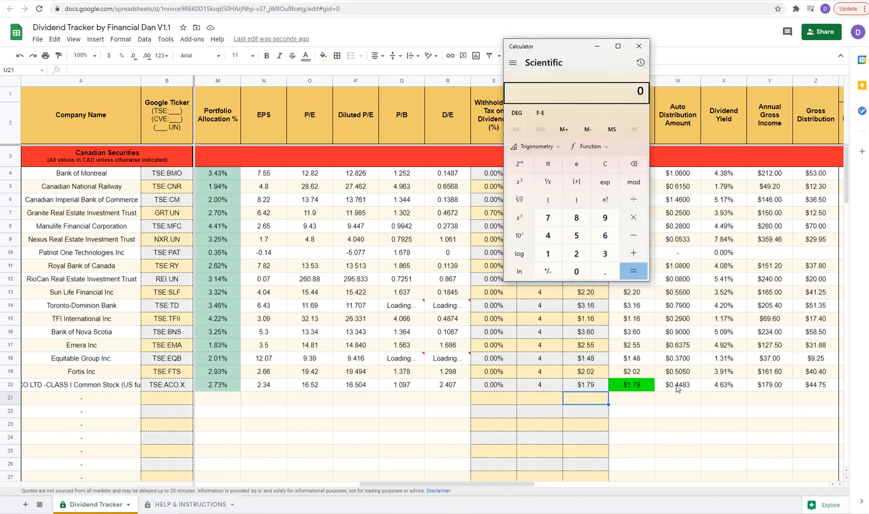
pyautogui.write('.4483')
pyautogui.press('*')
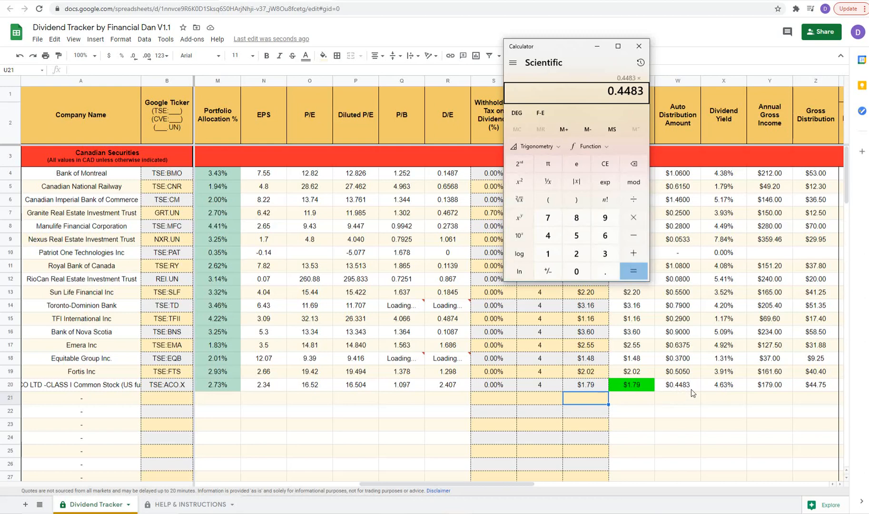
pyautogui.press('4')
pyautogui.press('Return')
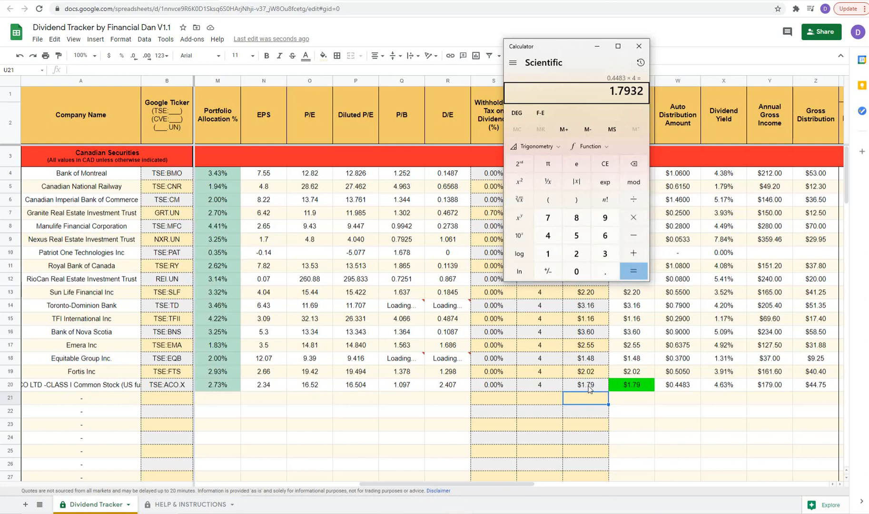
# - Extend the TSE:ACO.X holding's Manual Annual Dividend to the exact value 1.7932
pyautogui.click(588, 389)
pyautogui.doubleClick(588, 389)
pyautogui.write('32')
pyautogui.press('Return')
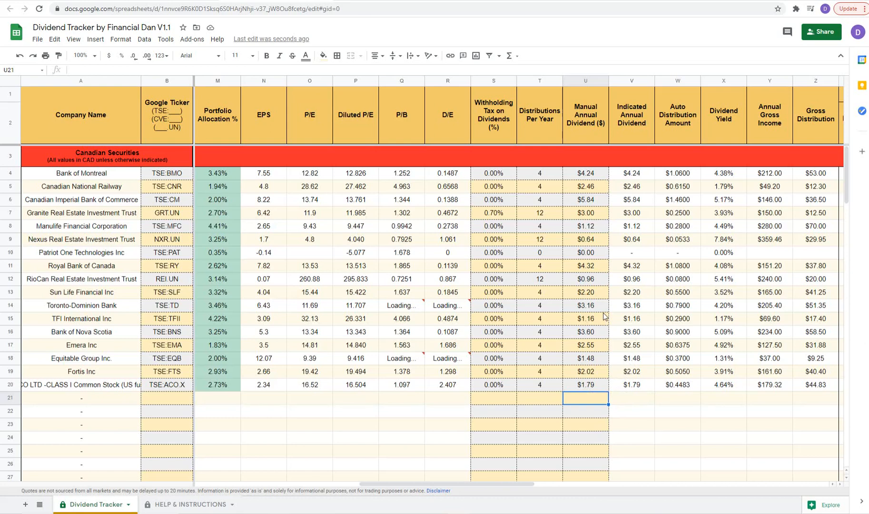
# - Review the US securities list and select the Google ticker cell of Magna International
pyautogui.scroll(-6, 603, 316)
pyautogui.scroll(-4, 570, 384)
pyautogui.moveTo(471, 485); pyautogui.dragTo(303, 481)
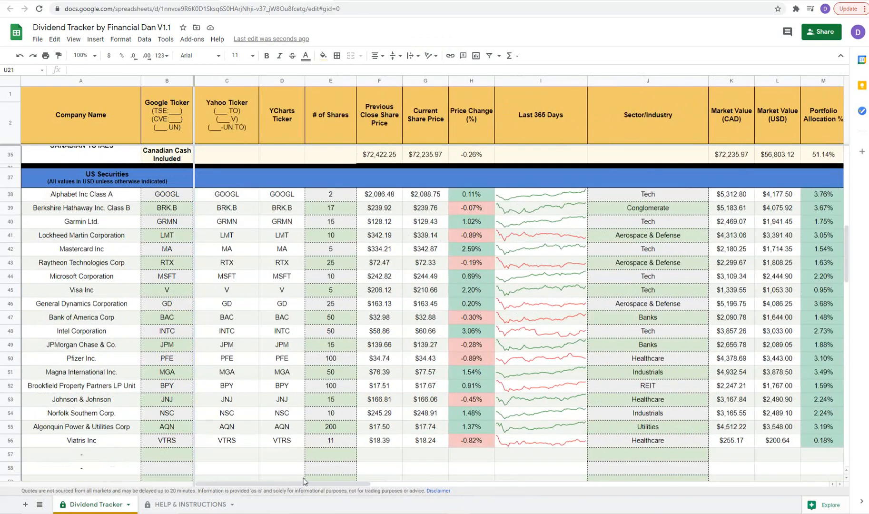
pyautogui.click(169, 375)
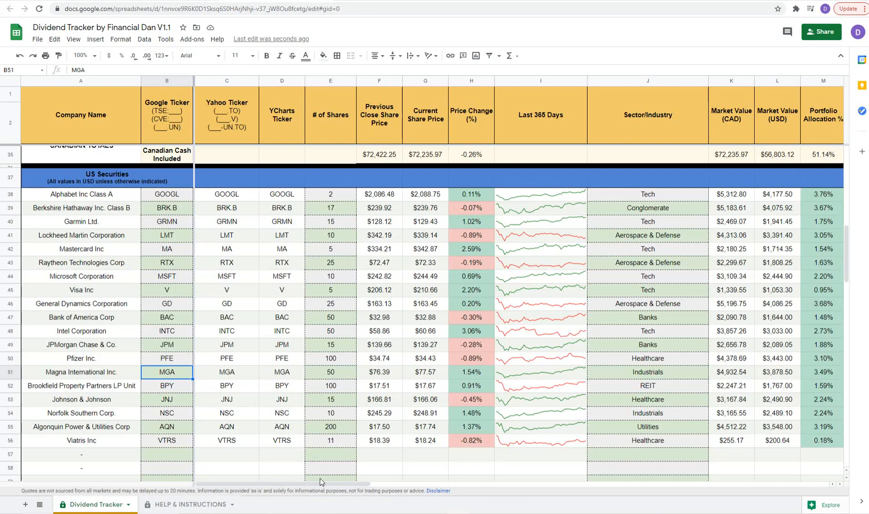
# - Examine the net income, important dates, dividend CAGR and historical data columns for the Canadian securities
pyautogui.scroll(5, 301, 460)
pyautogui.scroll(2, 301, 461)
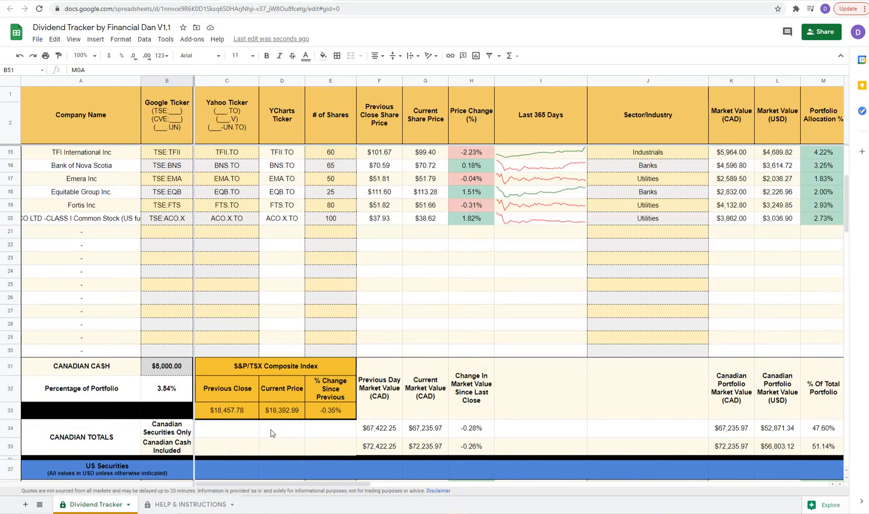
pyautogui.scroll(2, 271, 430)
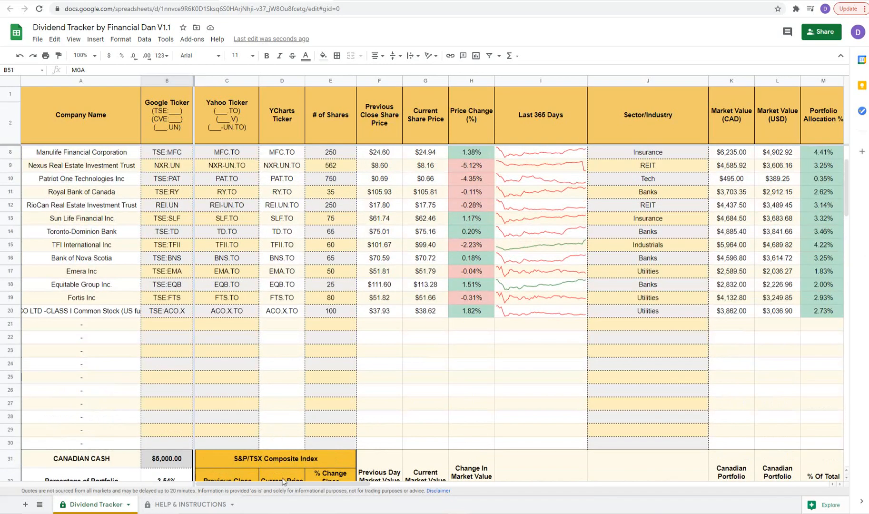
pyautogui.moveTo(290, 483); pyautogui.dragTo(509, 503)
pyautogui.scroll(3, 517, 386)
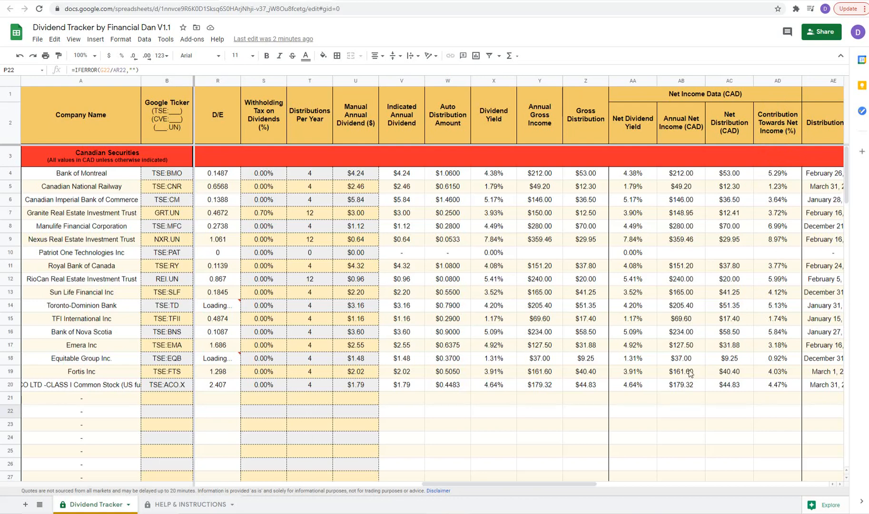
pyautogui.moveTo(564, 484); pyautogui.dragTo(662, 490)
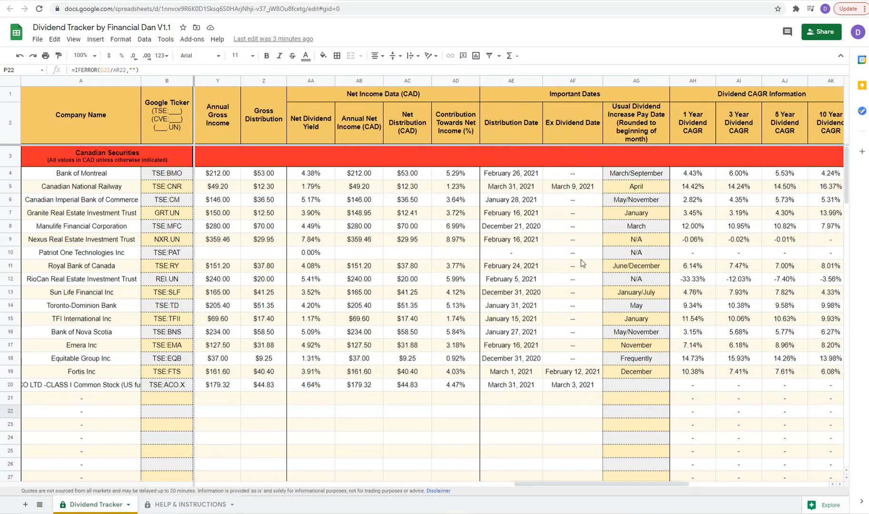
pyautogui.moveTo(530, 489); pyautogui.dragTo(580, 484)
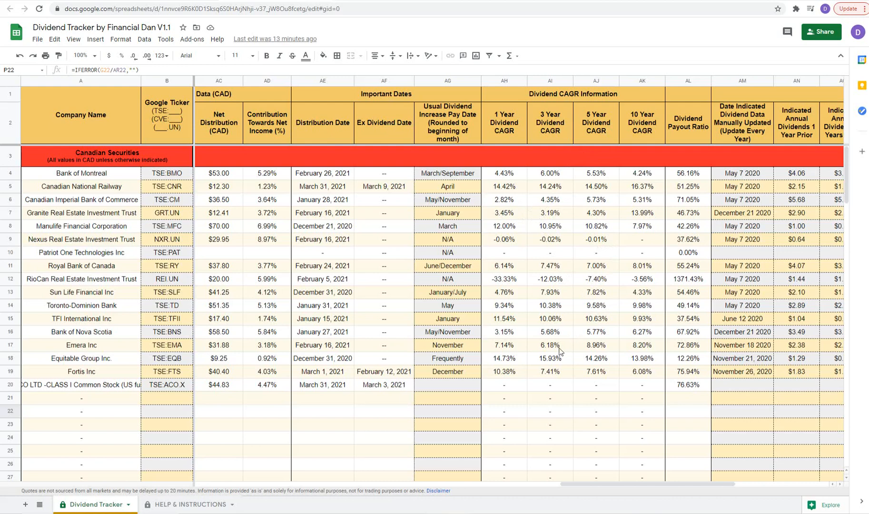
pyautogui.moveTo(577, 484); pyautogui.dragTo(670, 485)
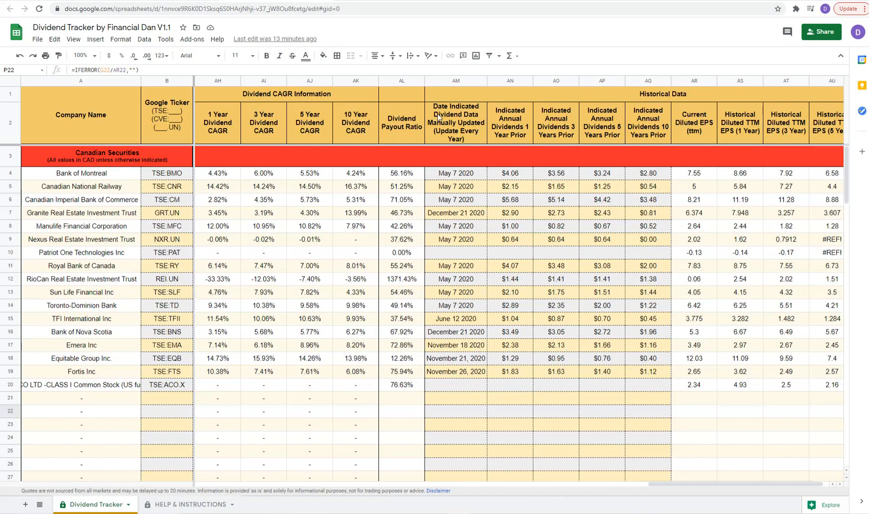
# - Switch to the Morningstar Dividends & Splits page and look up the yearly dividends per share back to 2011
pyautogui.hotkey('ctrl', 'Tab')
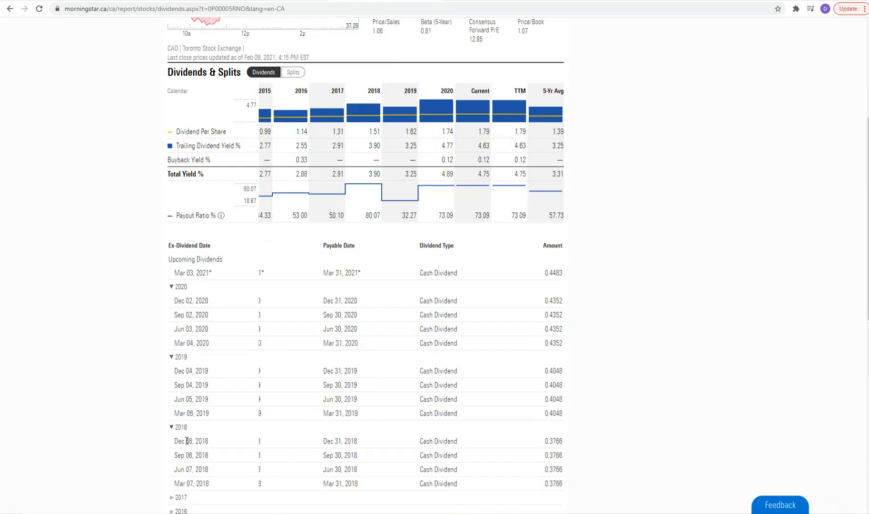
pyautogui.scroll(2, 516, 290)
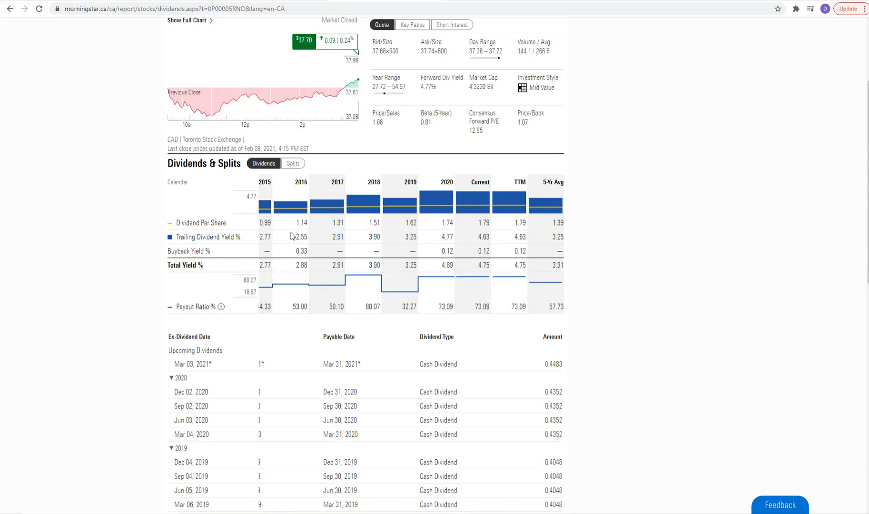
pyautogui.hscroll(-5, 292, 235)
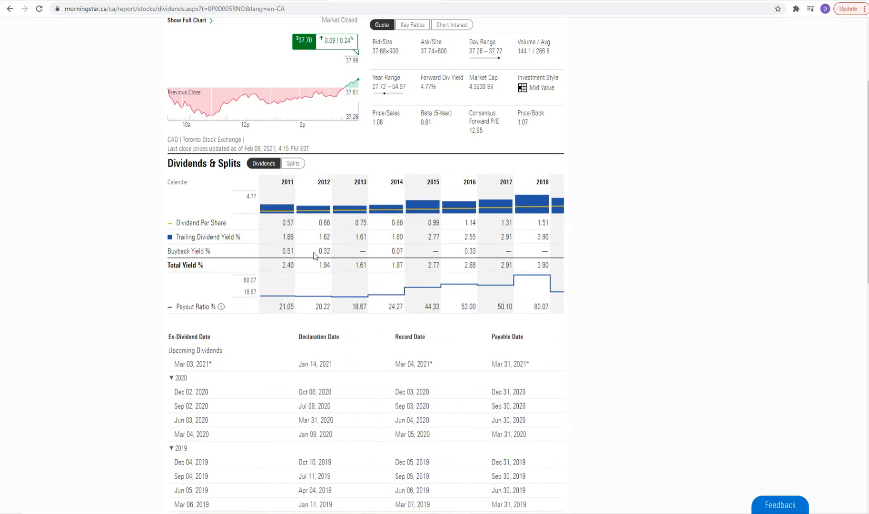
# - Return to the tracker spreadsheet and enter February 11, 2021 as TSE:ACO.X's date of manually updated dividend data
pyautogui.click(314, 0)
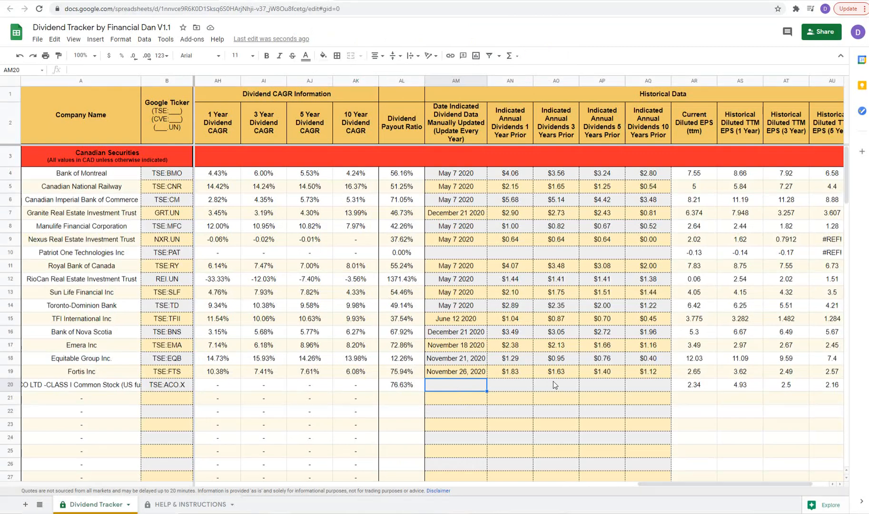
pyautogui.write('Feb 11')
pyautogui.press('Tab')
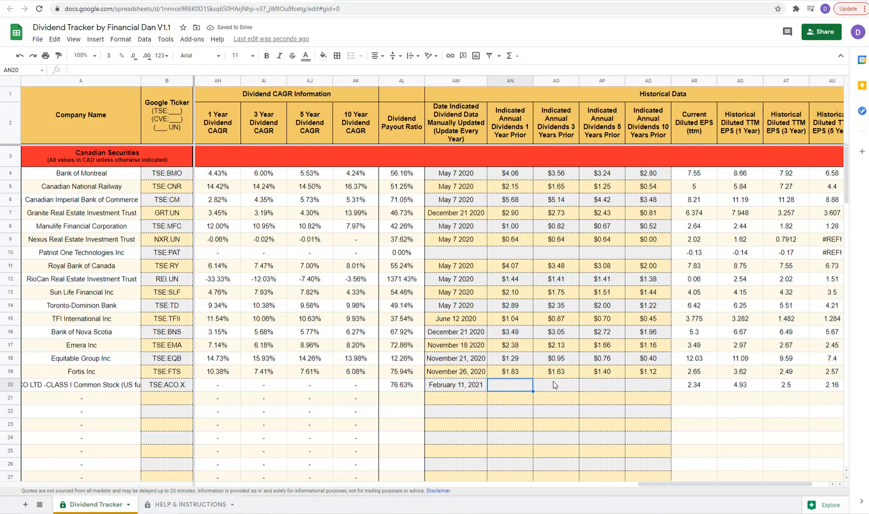
# - Enter TSE:ACO.X's indicated annual dividends for 1, 3, 5 and 10 years prior as 1.74, 1.51, 1.14 and 0.57
pyautogui.write('1.74')
pyautogui.click(554, 381)
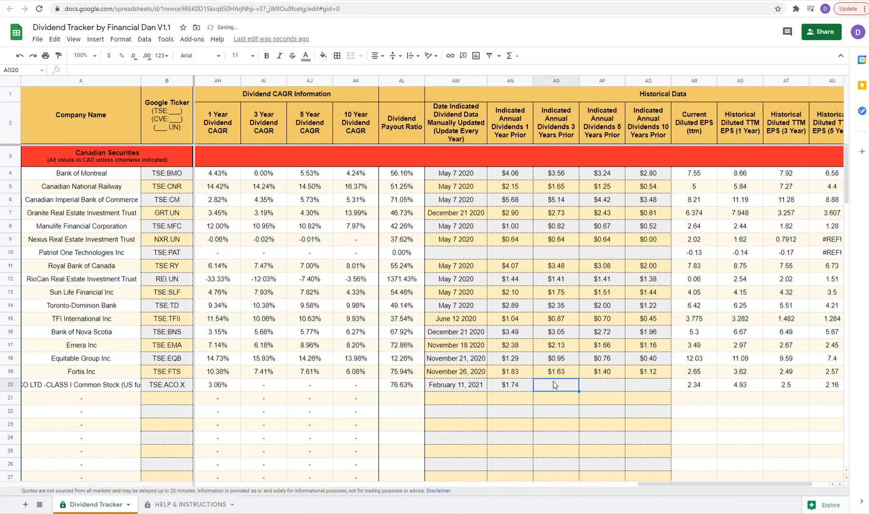
pyautogui.write('1.51')
pyautogui.press('Tab')
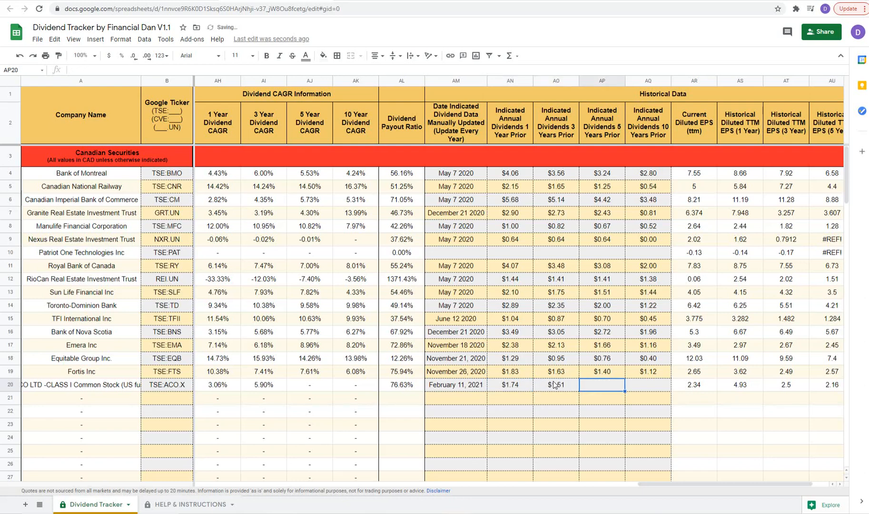
pyautogui.write('1.14')
pyautogui.press('Tab')
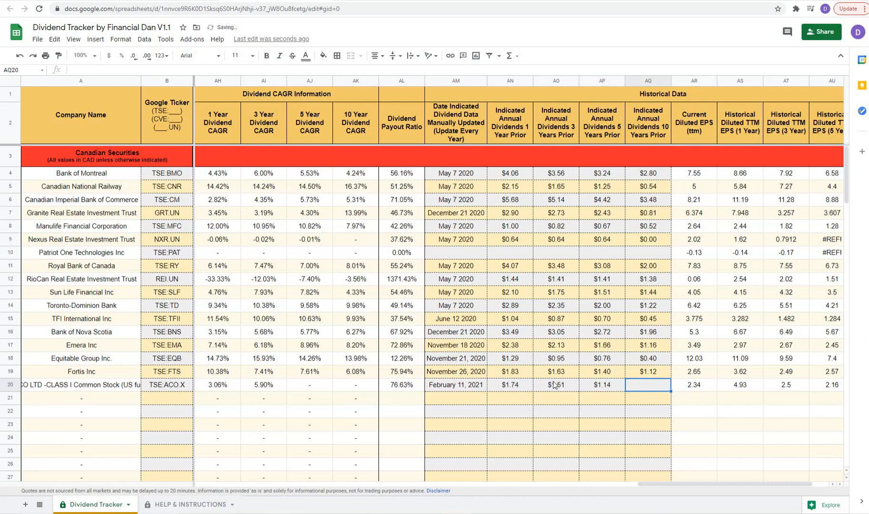
pyautogui.write('0.57')
pyautogui.press('Return')
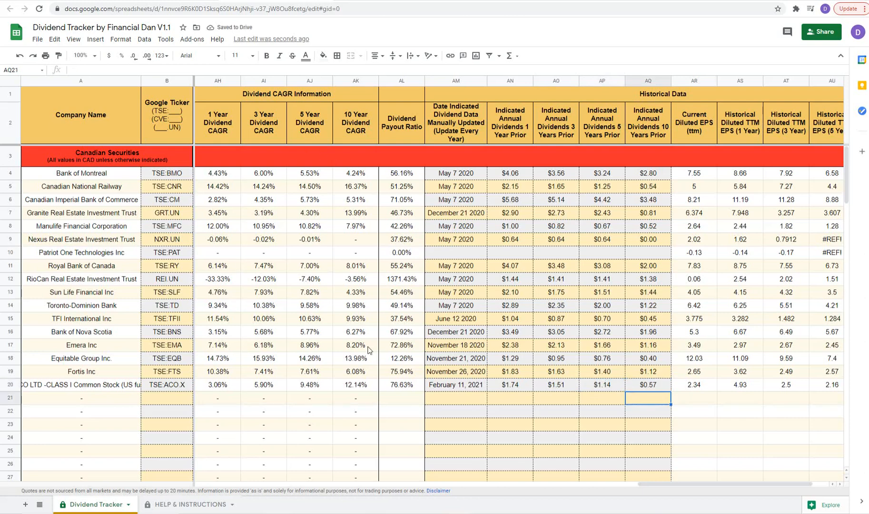
# - Review the dividend CAGR and historical EPS columns and the cash, index and totals sections for Canadian and US securities
pyautogui.moveTo(646, 483); pyautogui.dragTo(616, 489)
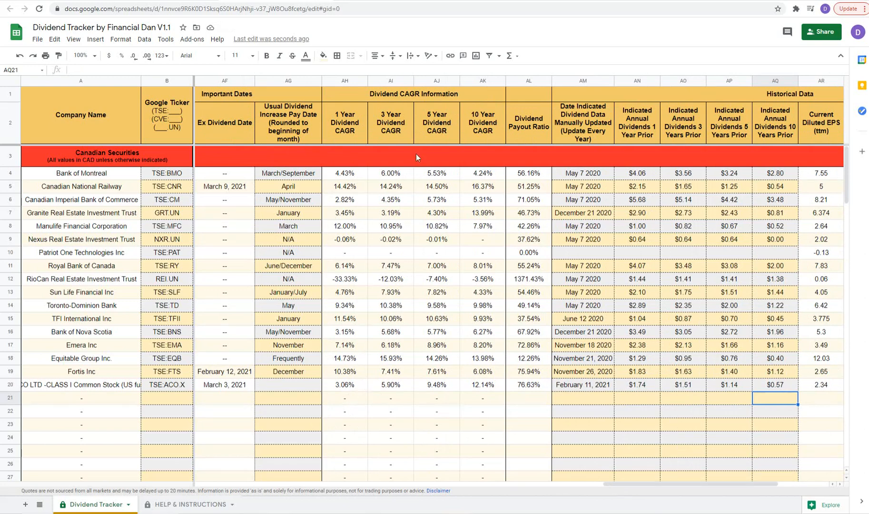
pyautogui.moveTo(642, 483); pyautogui.dragTo(731, 483)
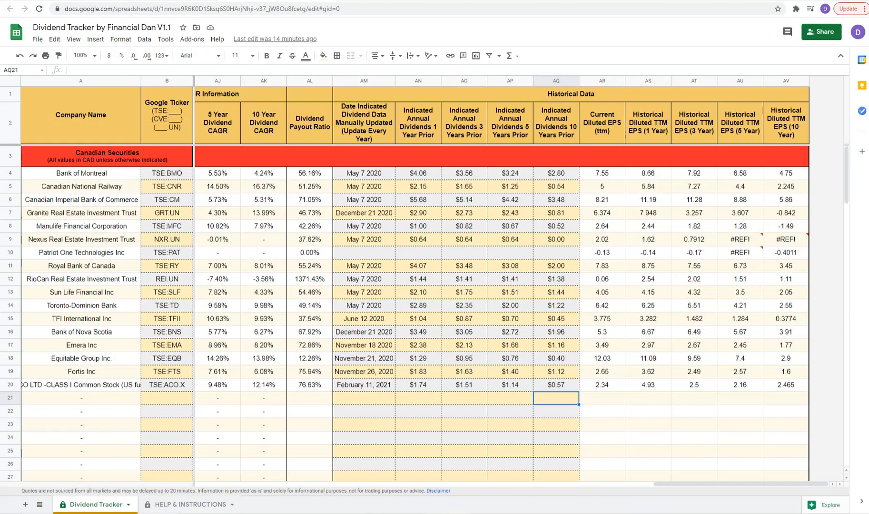
pyautogui.moveTo(679, 485); pyautogui.dragTo(206, 504)
pyautogui.scroll(-3, 263, 413)
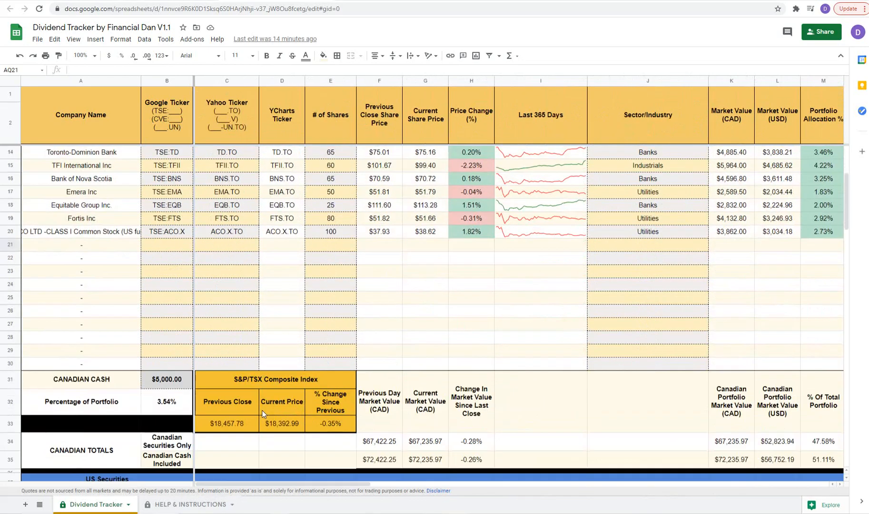
pyautogui.scroll(-1, 250, 405)
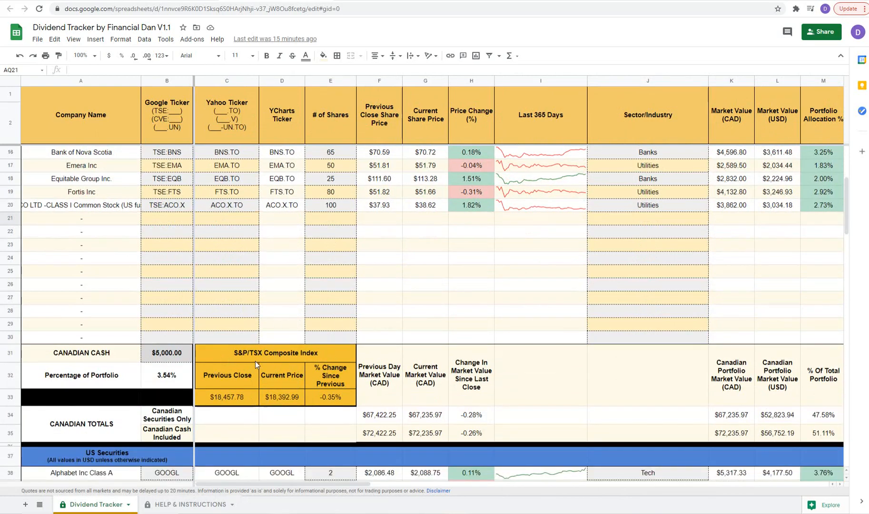
pyautogui.scroll(-6, 296, 362)
pyautogui.scroll(-4, 275, 415)
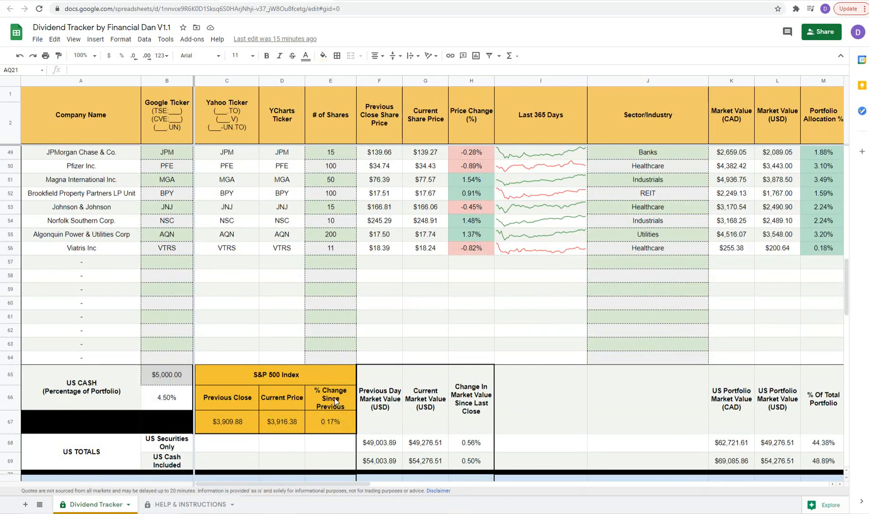
# - Examine the portfolio totals, exchange rates and upcoming pay dates below the US totals
pyautogui.scroll(-5, 334, 401)
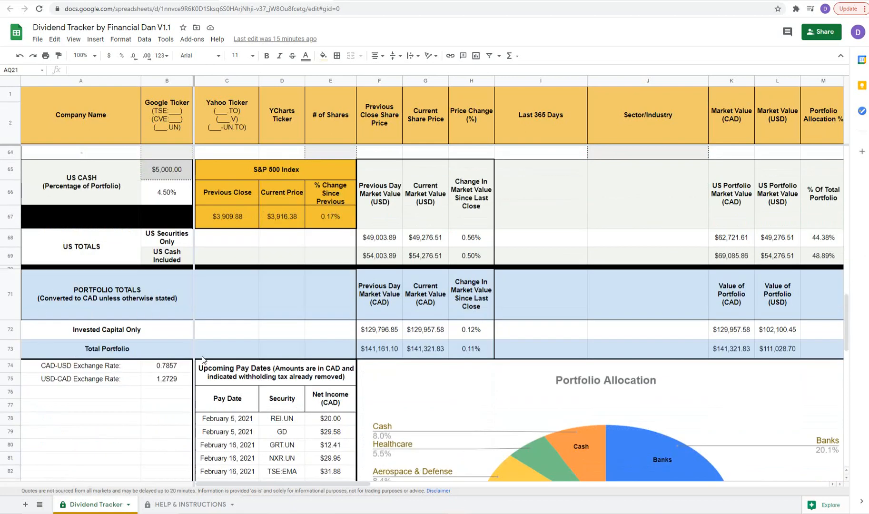
pyautogui.scroll(-3, 232, 329)
pyautogui.scroll(-3, 234, 312)
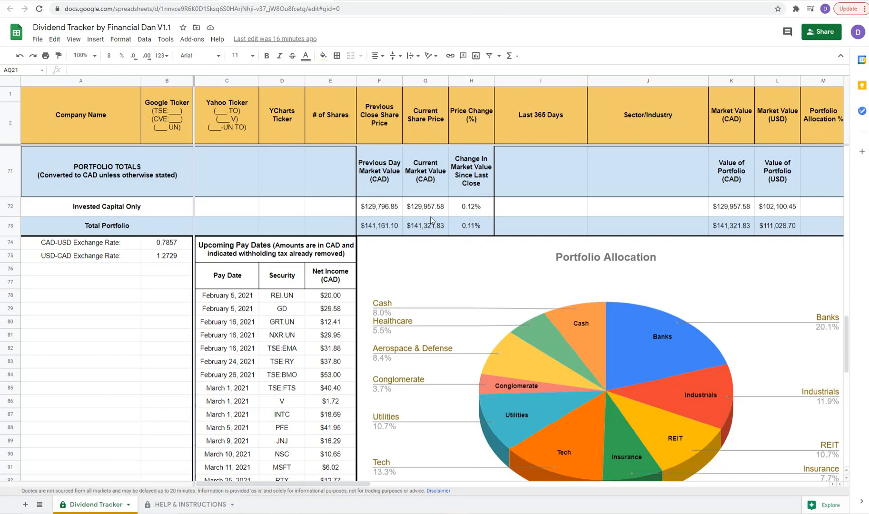
pyautogui.scroll(3, 342, 206)
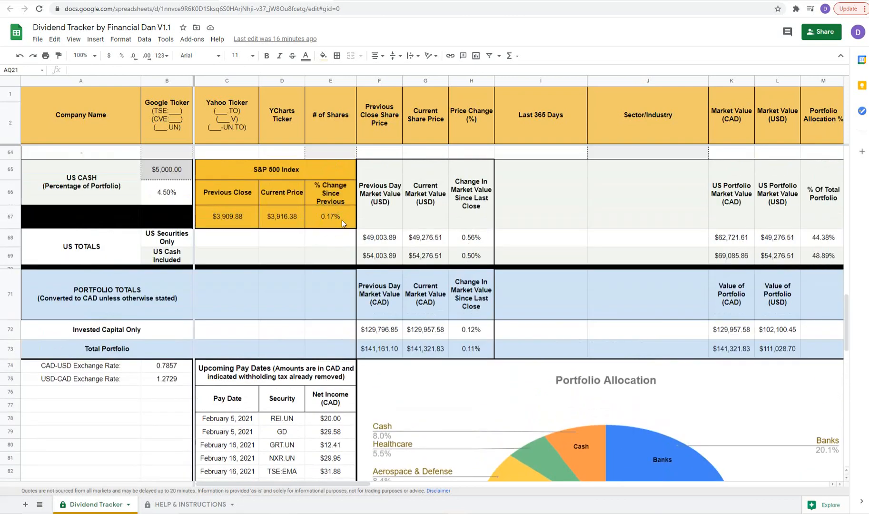
pyautogui.scroll(-1, 485, 338)
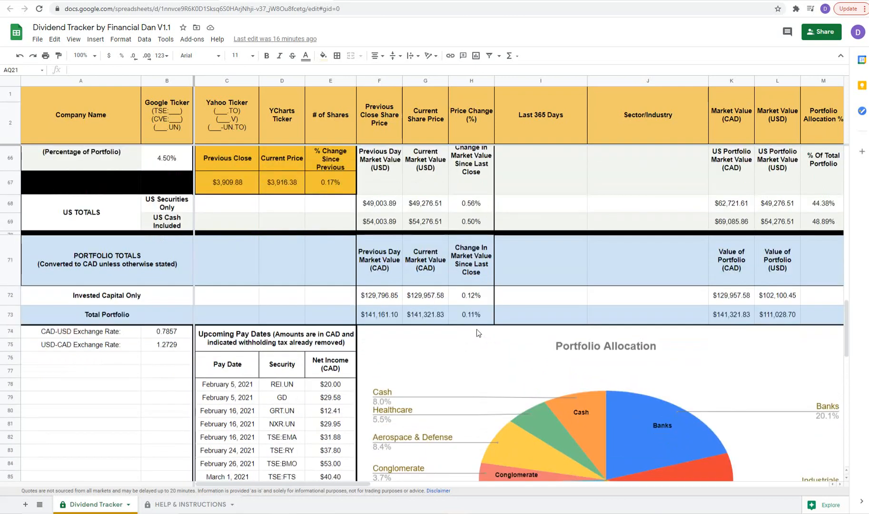
# - Examine the Portfolio Allocation chart and compare it with the Sector/Industry column of the US securities
pyautogui.moveTo(361, 485); pyautogui.dragTo(431, 495)
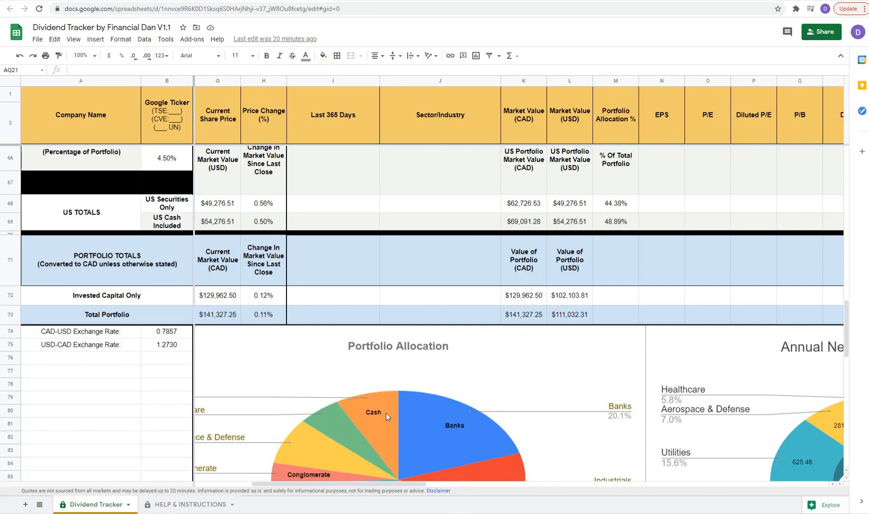
pyautogui.scroll(-5, 385, 413)
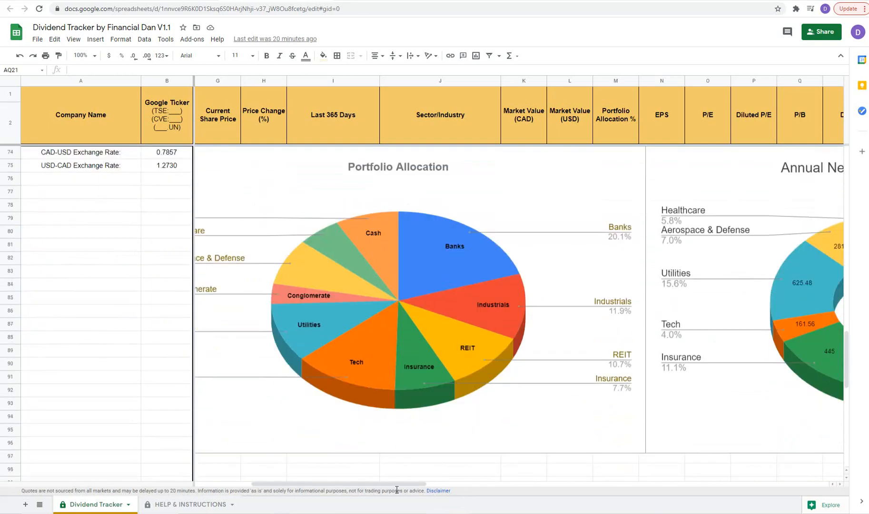
pyautogui.moveTo(397, 484); pyautogui.dragTo(381, 482)
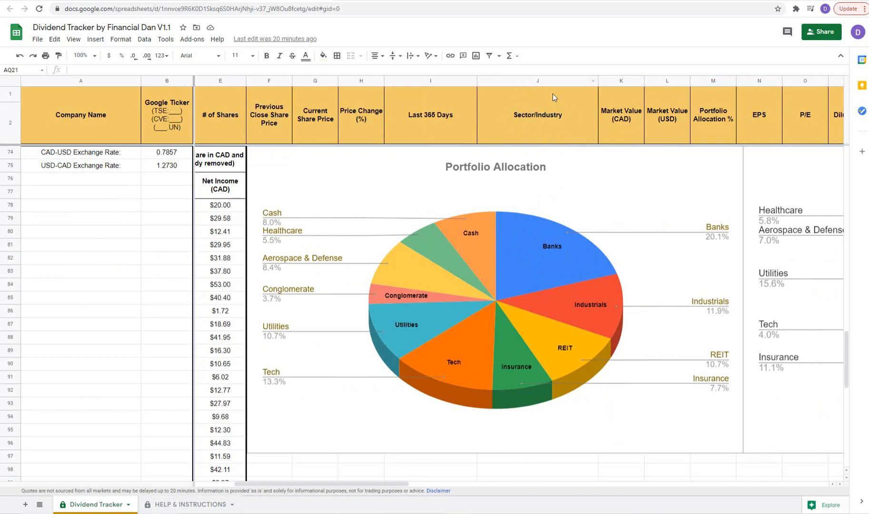
pyautogui.scroll(5, 568, 209)
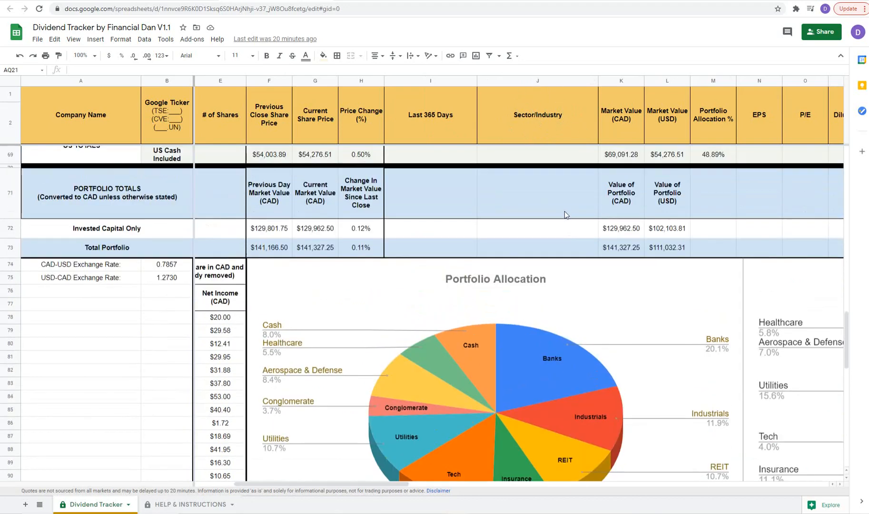
pyautogui.scroll(7, 556, 226)
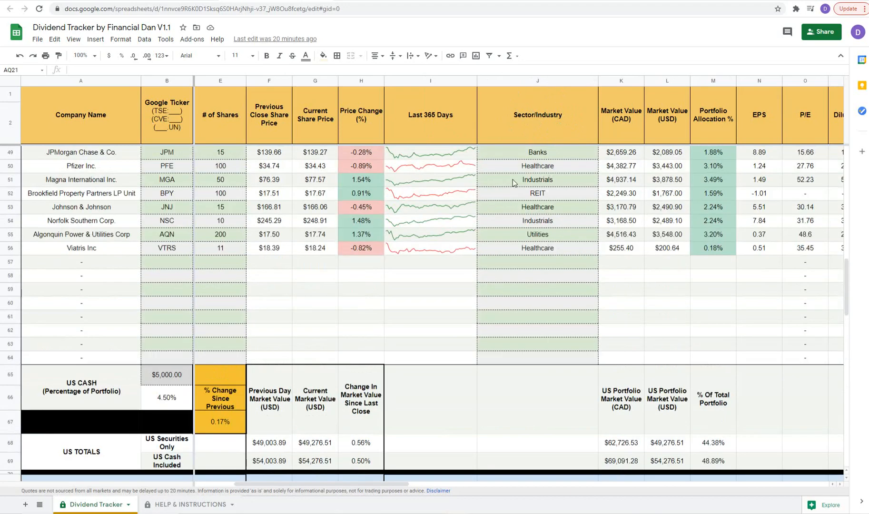
pyautogui.scroll(-5, 528, 245)
pyautogui.scroll(-5, 529, 245)
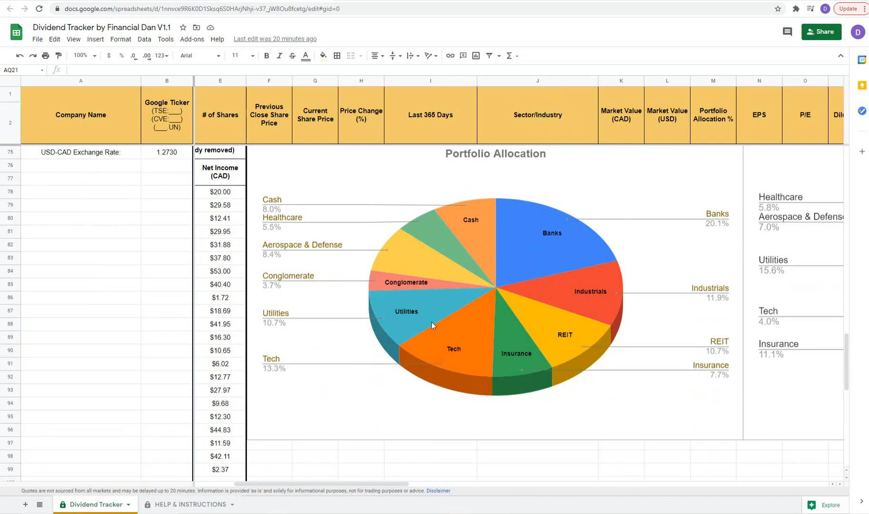
# - Examine the Annual Net Income By Industry chart and the portfolio's dividend yield and annual dividend totals
pyautogui.moveTo(372, 484); pyautogui.dragTo(496, 489)
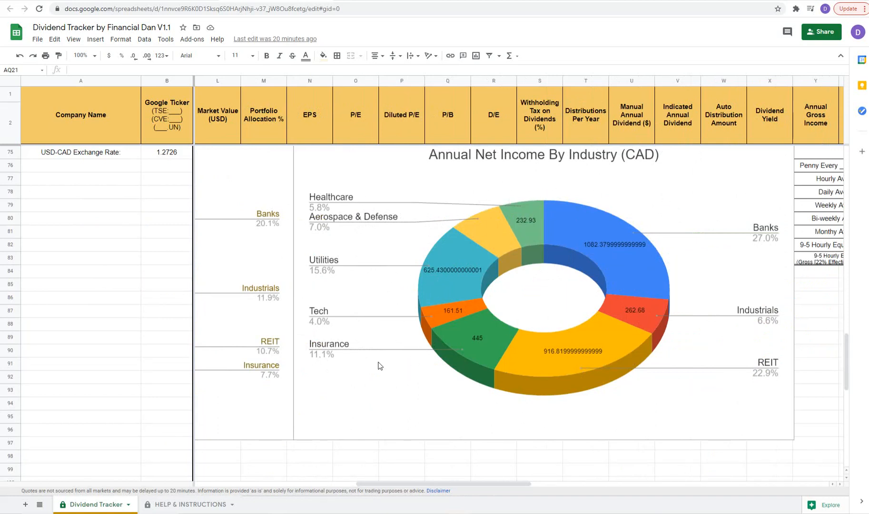
pyautogui.scroll(1, 381, 370)
pyautogui.scroll(3, 381, 371)
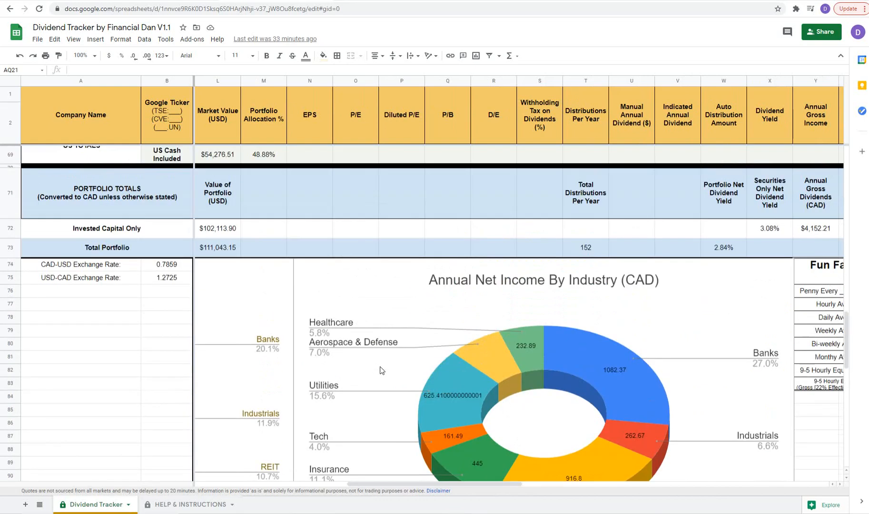
pyautogui.hscroll(3, 465, 488)
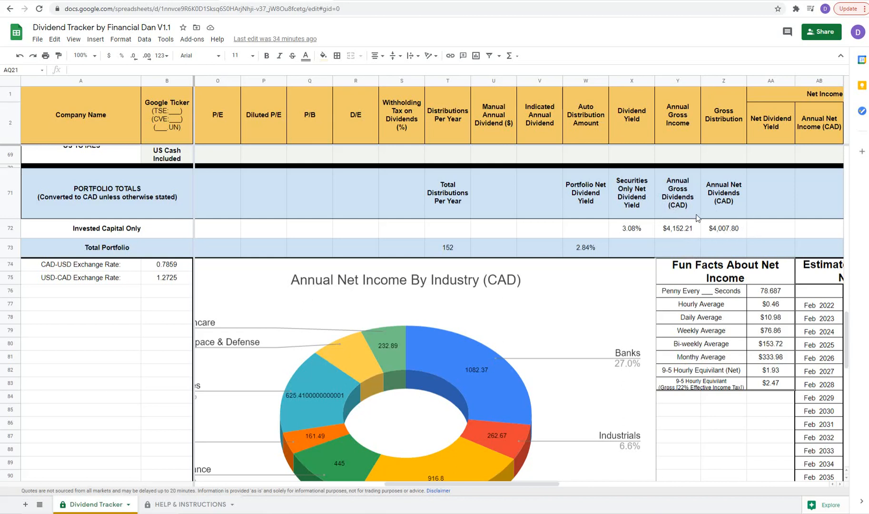
# - Review the net income fun facts and estimated future income tables, selecting the bi-weekly contribution and inflation rate cells
pyautogui.moveTo(534, 480); pyautogui.dragTo(643, 486)
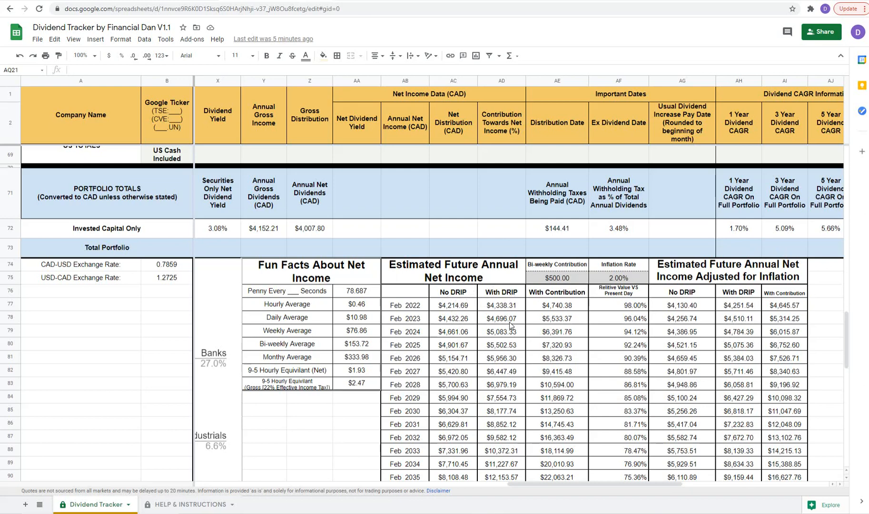
pyautogui.click(561, 279)
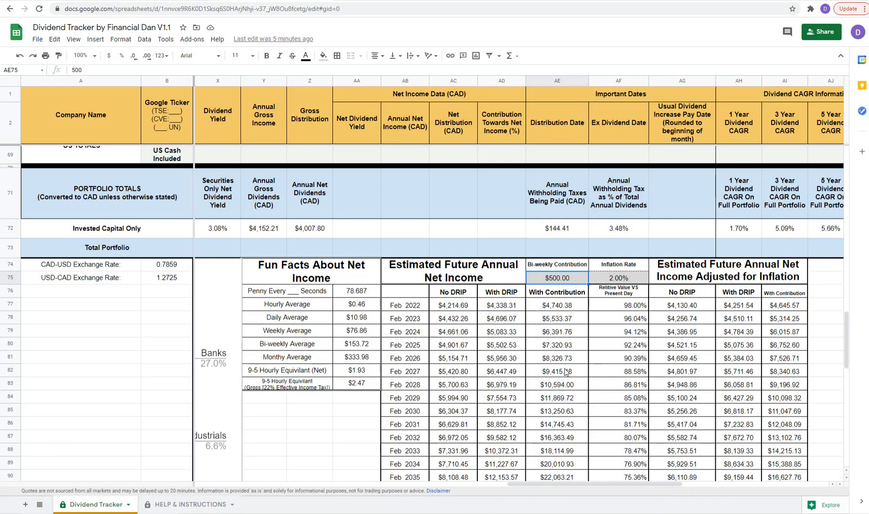
pyautogui.scroll(-3, 564, 370)
pyautogui.scroll(3, 565, 370)
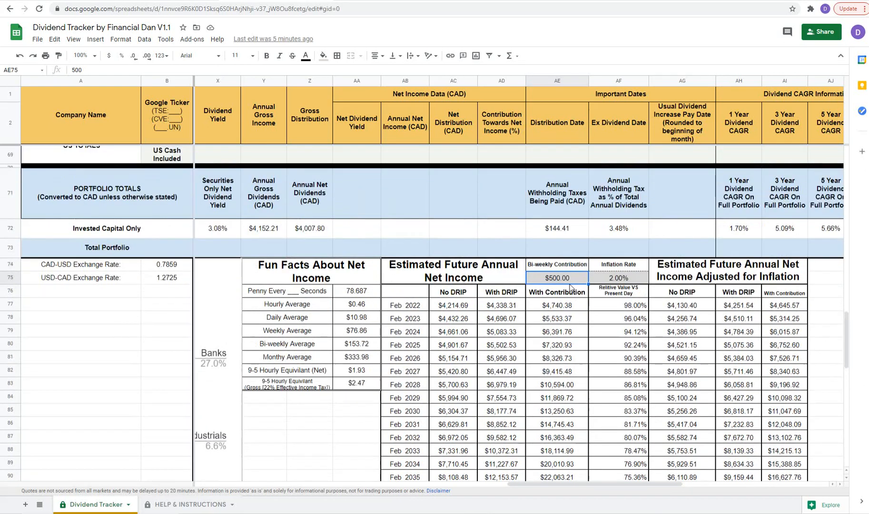
pyautogui.click(610, 281)
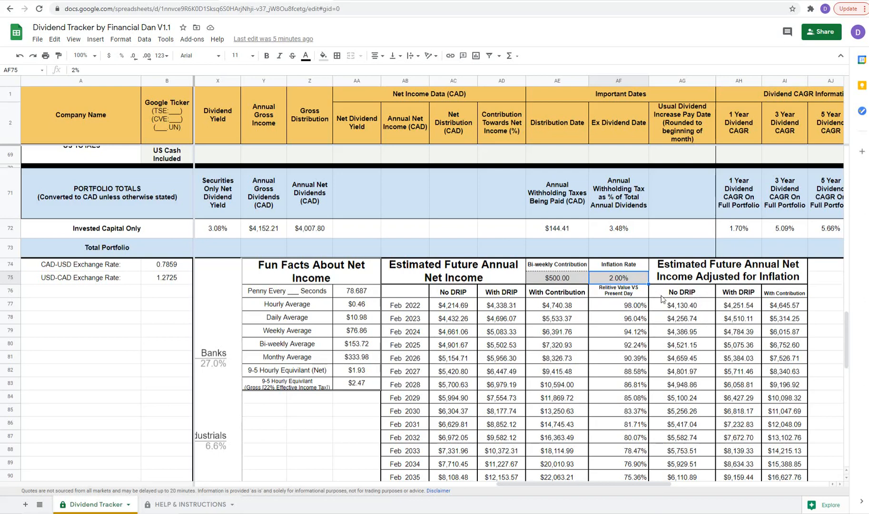
pyautogui.click(564, 275)
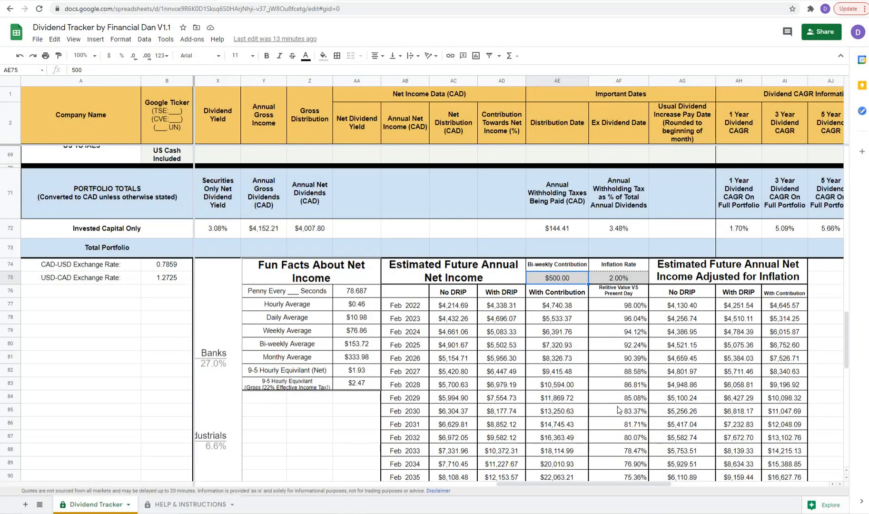
# - Open the HELP & INSTRUCTIONS sheet and read through its column explanations down to the disclaimer
pyautogui.click(192, 505)
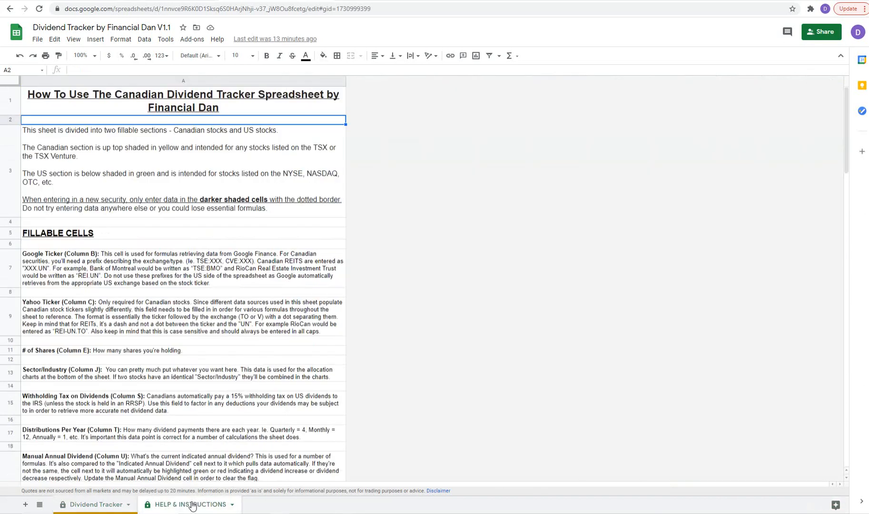
pyautogui.scroll(-4, 245, 313)
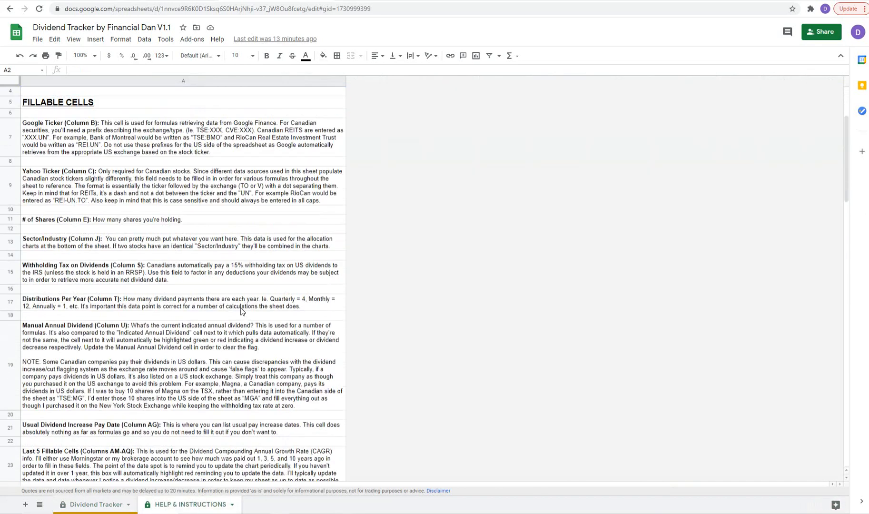
pyautogui.scroll(-7, 237, 316)
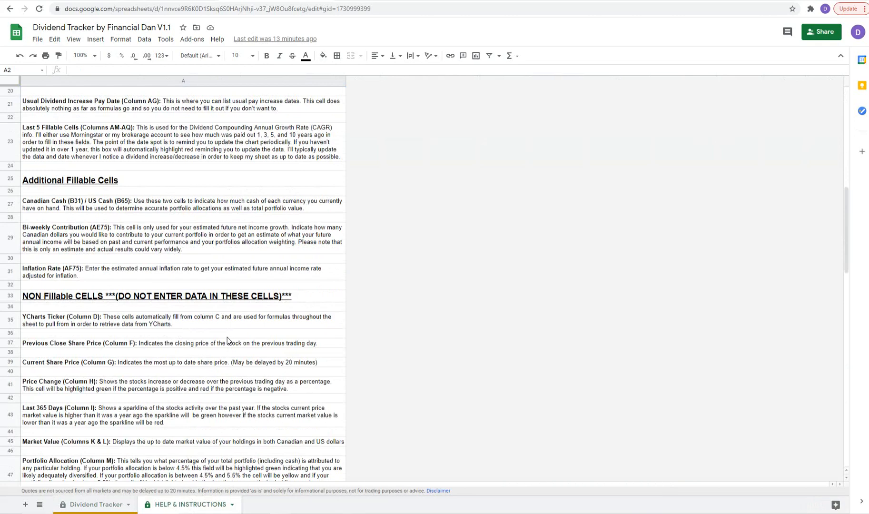
pyautogui.scroll(-5, 228, 340)
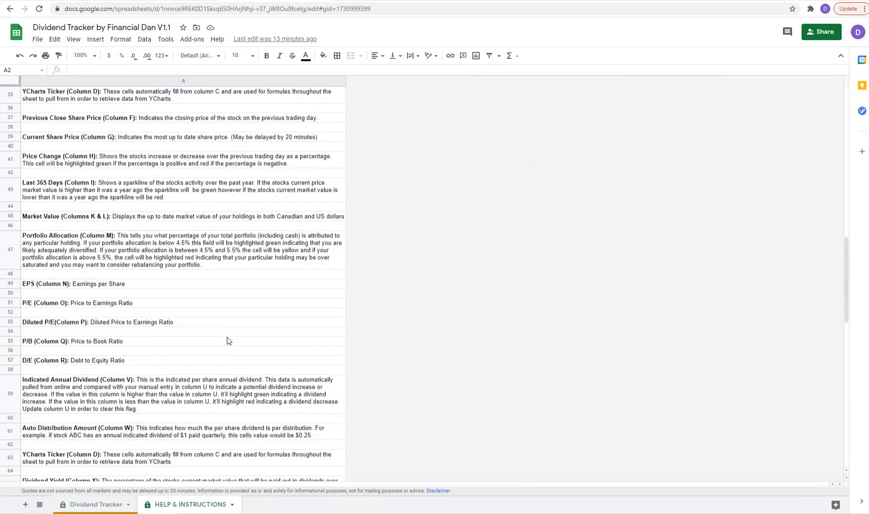
pyautogui.scroll(-8, 226, 336)
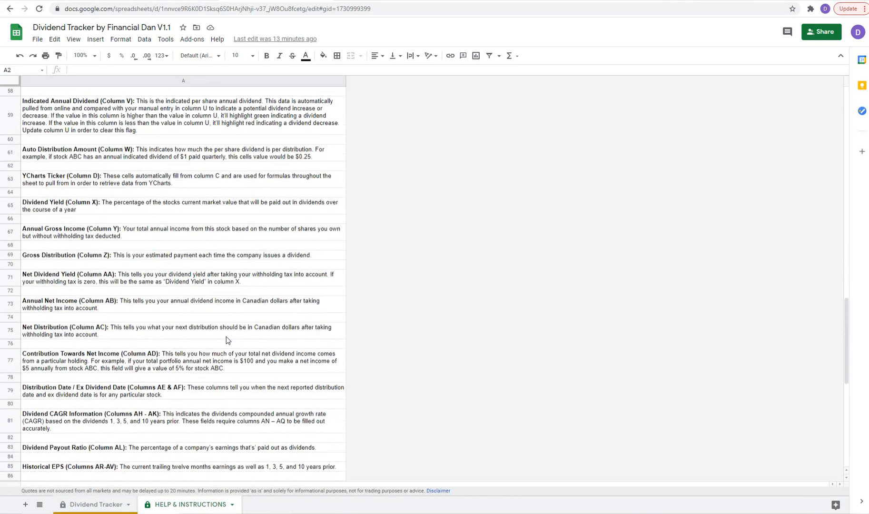
pyautogui.scroll(-5, 226, 337)
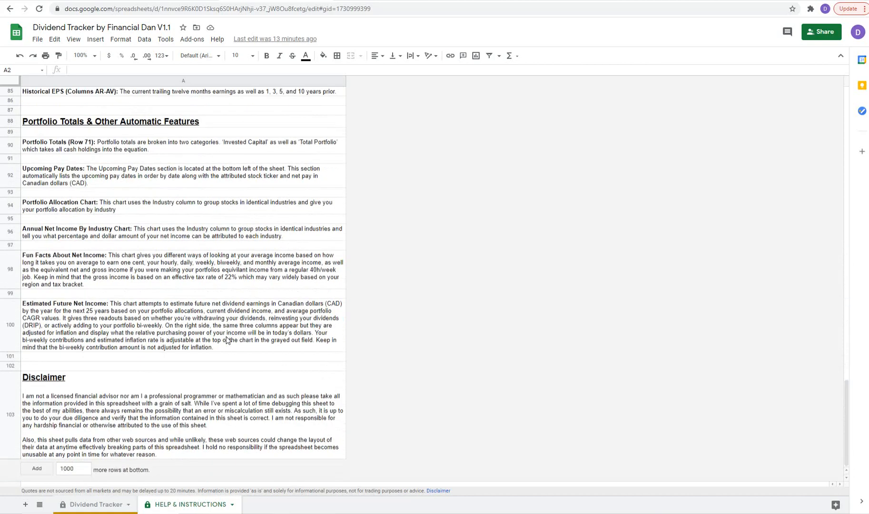